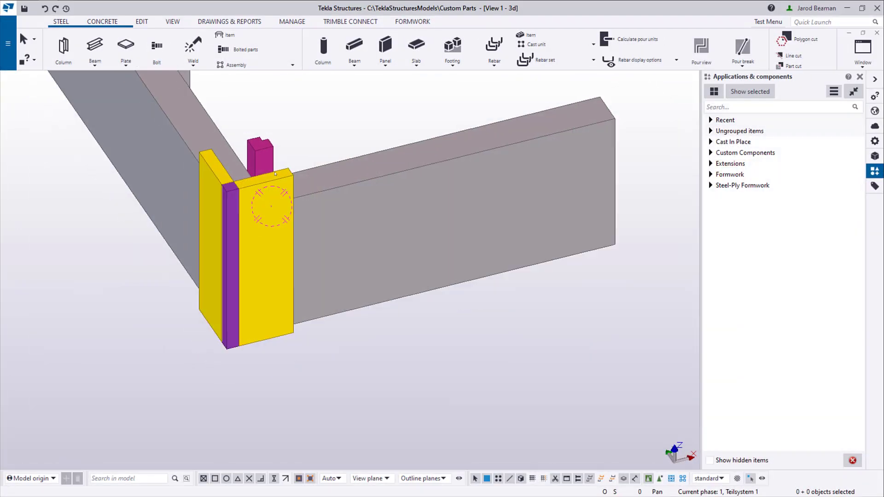
Start defining a custom component of type Part named "Outside Corner Condition" with the wall corner seen in plan.
scroll(248, 291, "up", 3)
middle_click_drag(283, 222, 241, 250, "ctrl")
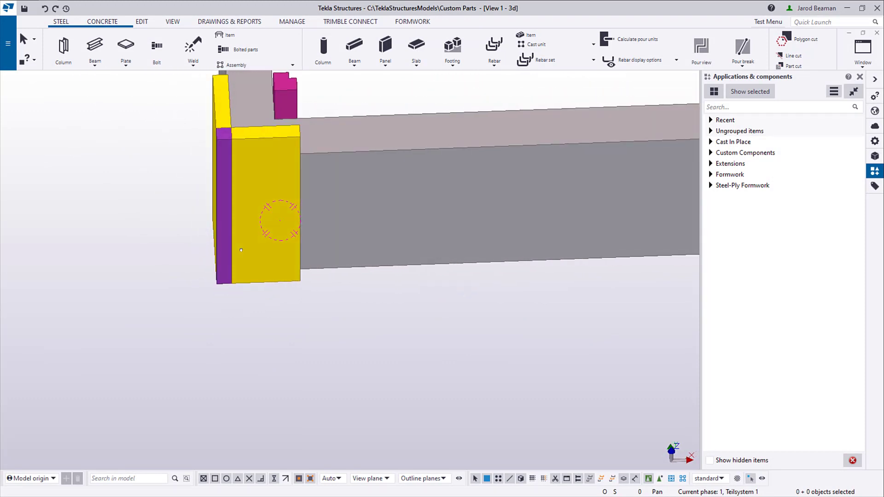
key("ctrl+p")
scroll(369, 180, "up", 5)
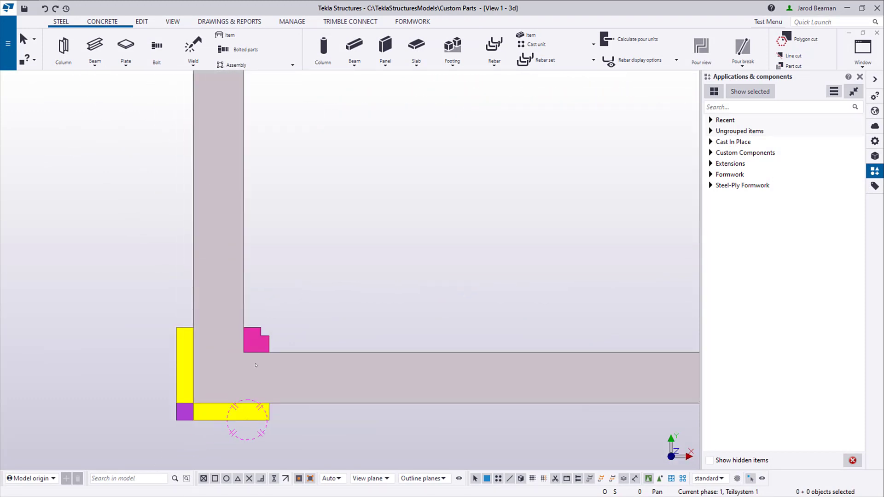
scroll(369, 180, "down", 3)
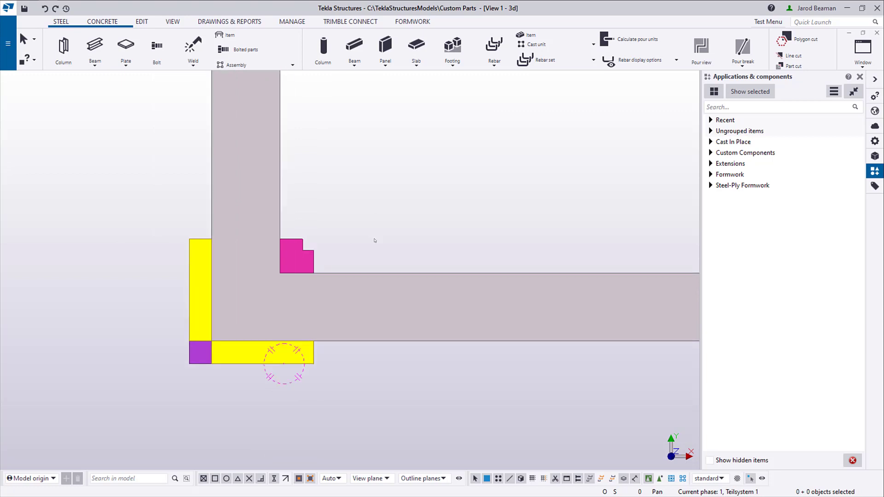
left_click(834, 91)
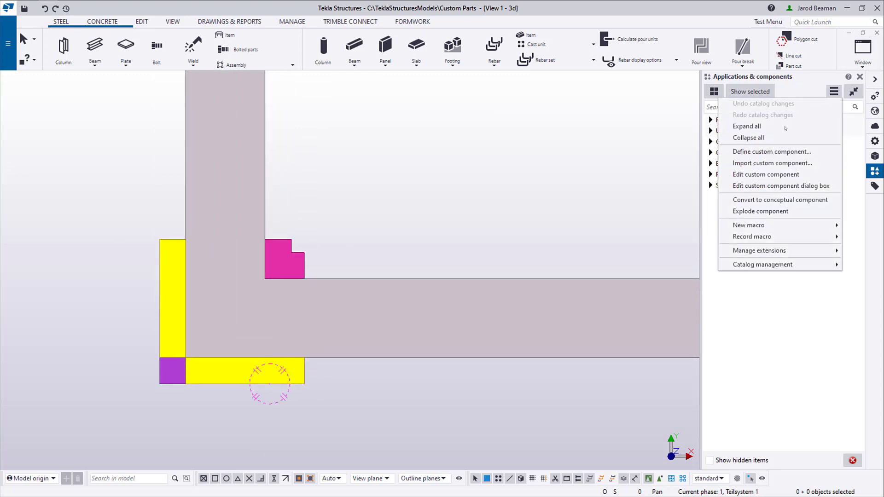
left_click(782, 152)
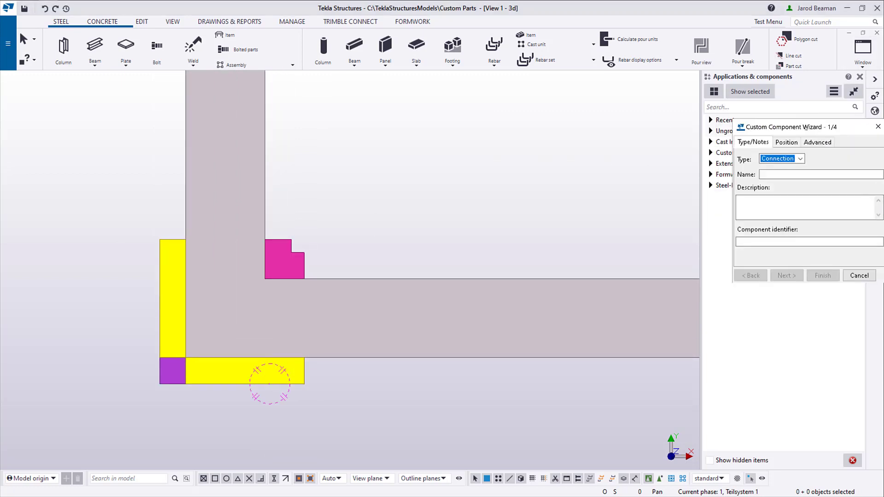
left_click_drag(803, 129, 364, 125)
left_click(341, 154)
left_click(339, 192)
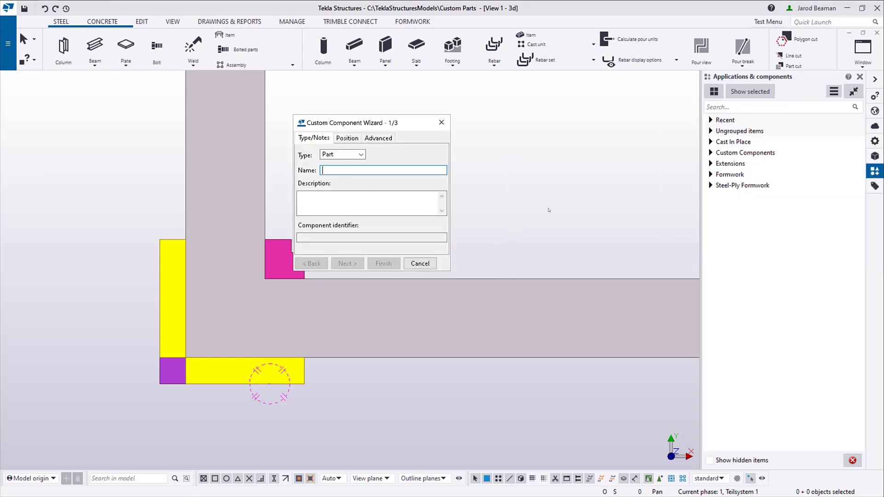
type("Outside Corner Condition")
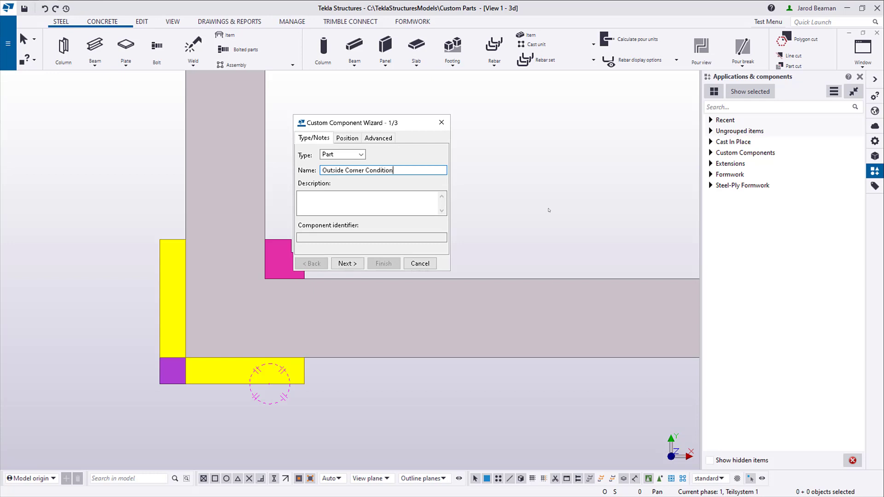
left_click(378, 137)
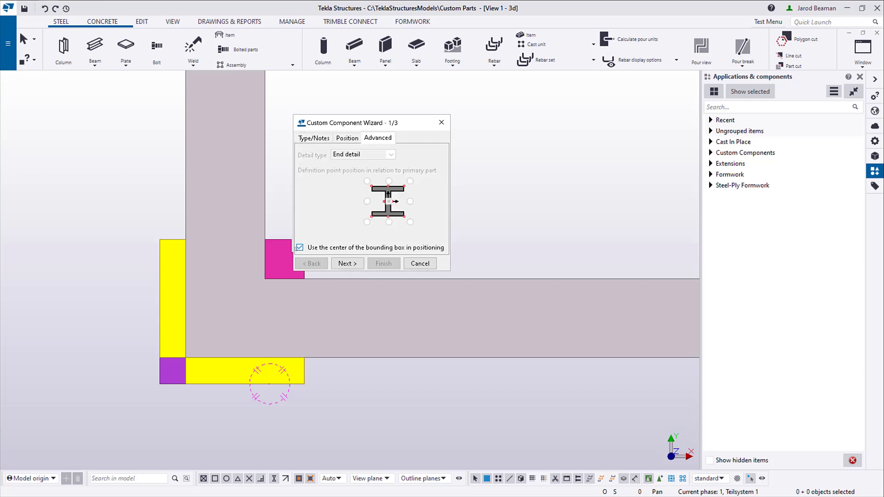
left_click(314, 138)
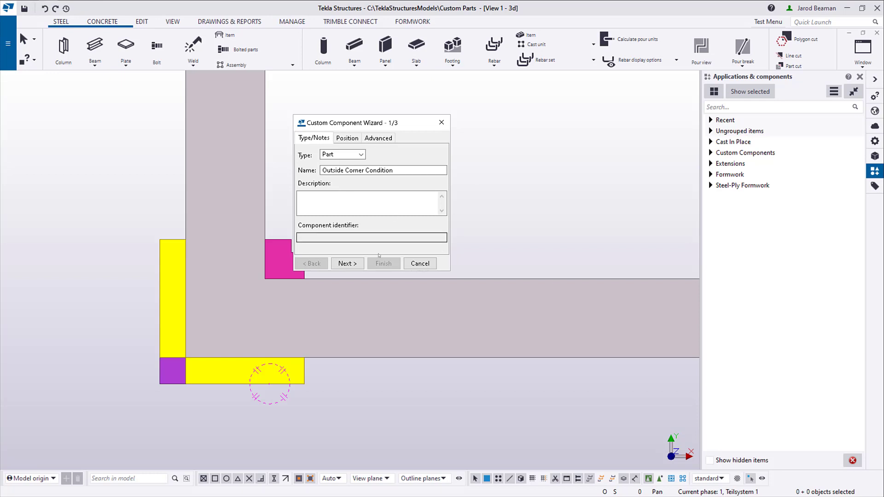
left_click(350, 262)
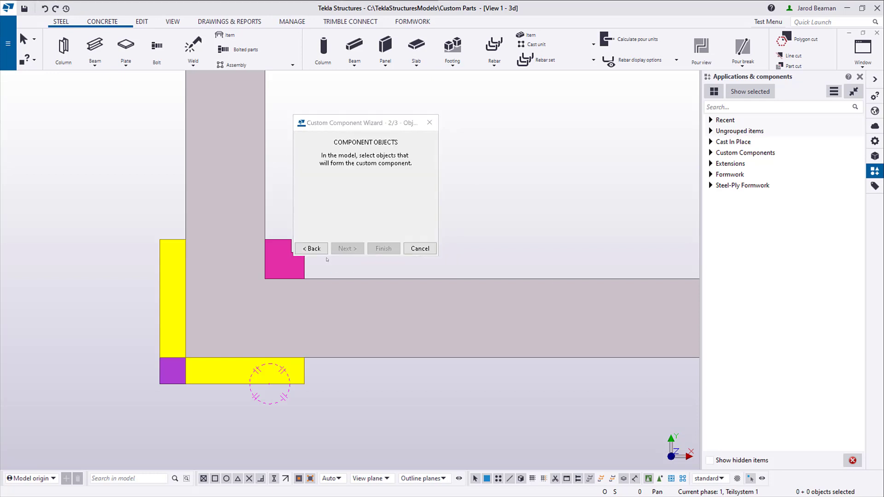
Form the component from both yellow panels and the purple corner piece, positioned from the outside wall corner along the wall's outer face.
left_click(244, 370)
left_click(173, 371, "ctrl")
left_click(172, 299, "ctrl")
left_click(346, 248)
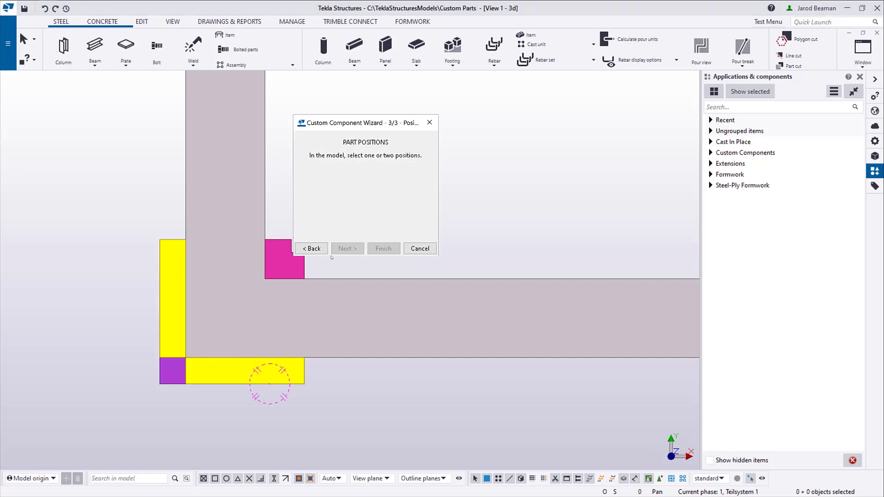
left_click(186, 357)
left_click(396, 358)
left_click(384, 249)
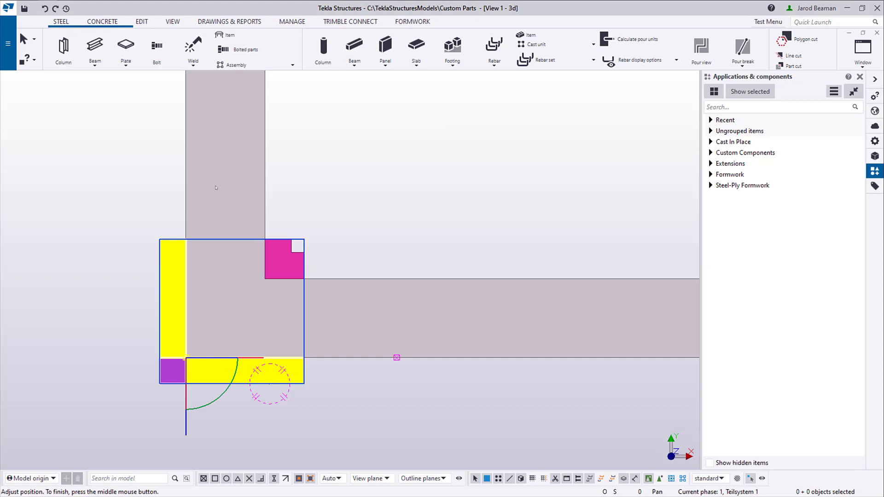
Open the new outside corner component in the custom component editor.
key("ctrl+p")
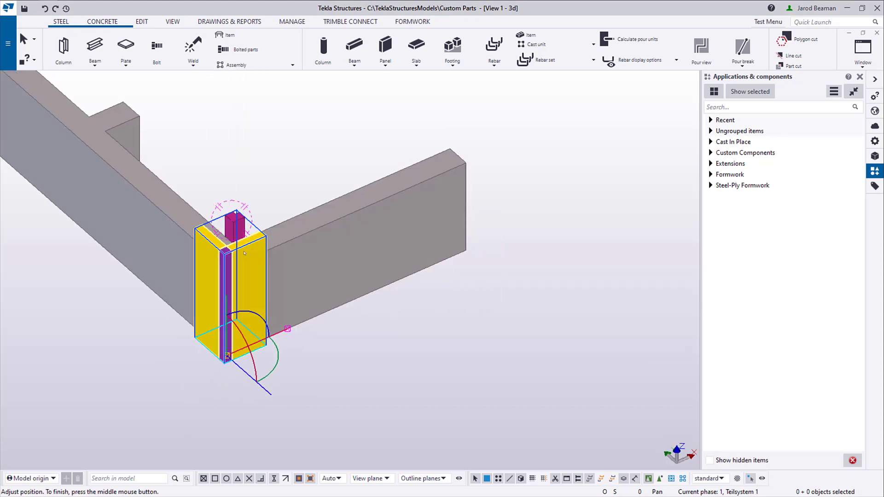
right_click(244, 253)
left_click(277, 426)
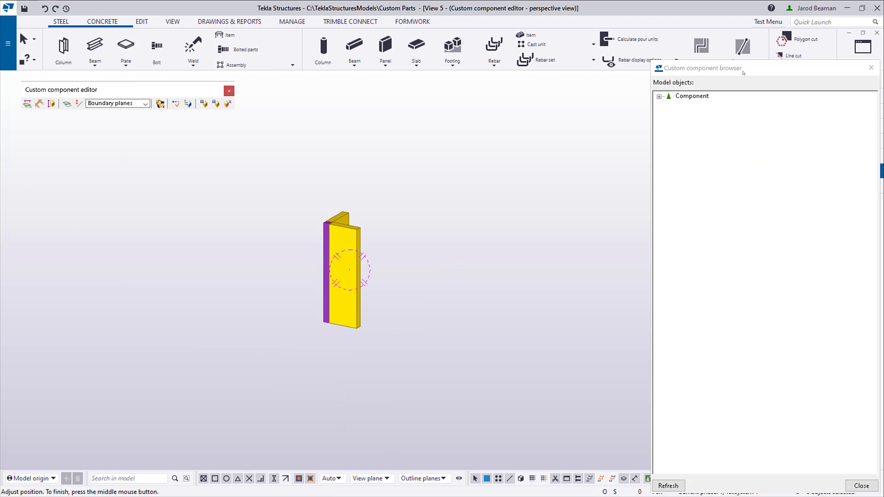
scroll(297, 230, "up", 5)
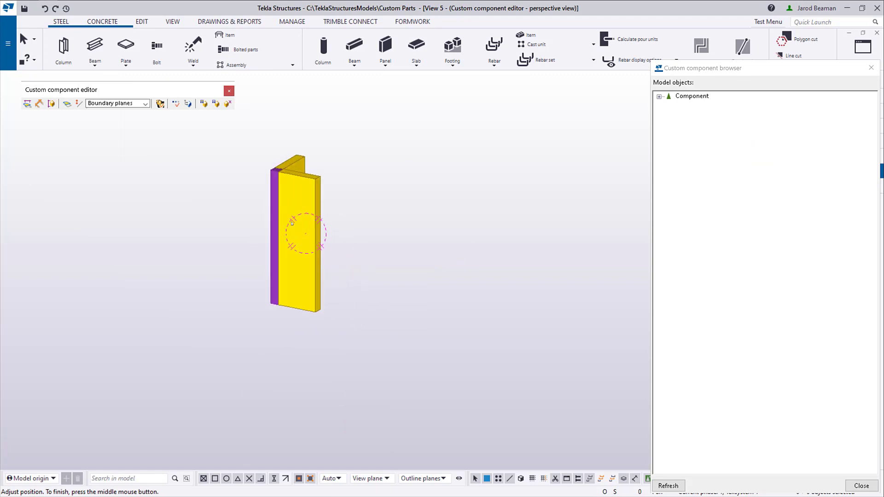
Add three new parameters to the component's variables.
left_click(175, 103)
scroll(413, 141, "down", 3)
scroll(430, 169, "up", 2)
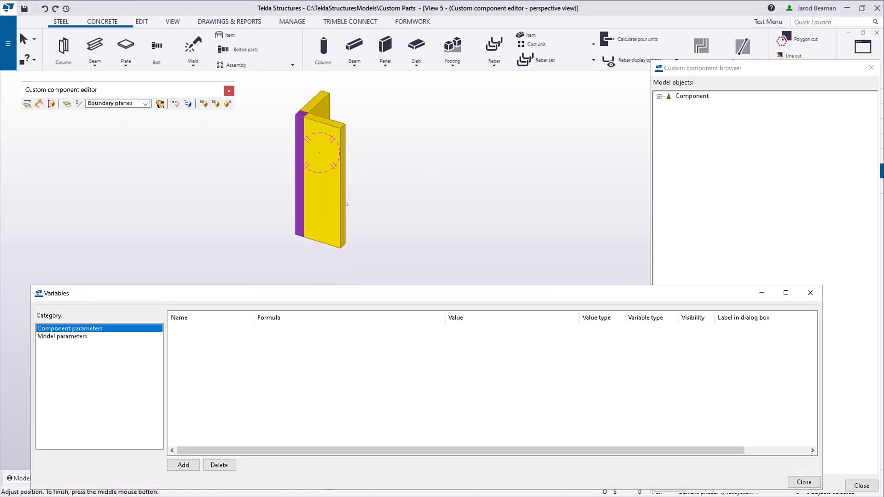
left_click(184, 465)
left_click(183, 465)
left_click(184, 466)
Name the first parameter FPT_Height, set its formula to 4' and label it Height.
double_click(175, 329)
type("FPT_Height")
key("Tab")
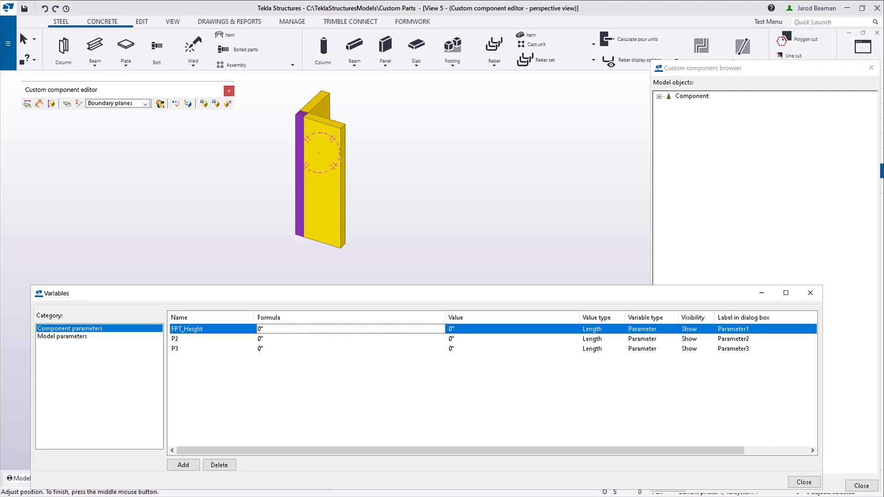
type("4'")
key("Return")
double_click(742, 329)
type("Height")
key("Return")
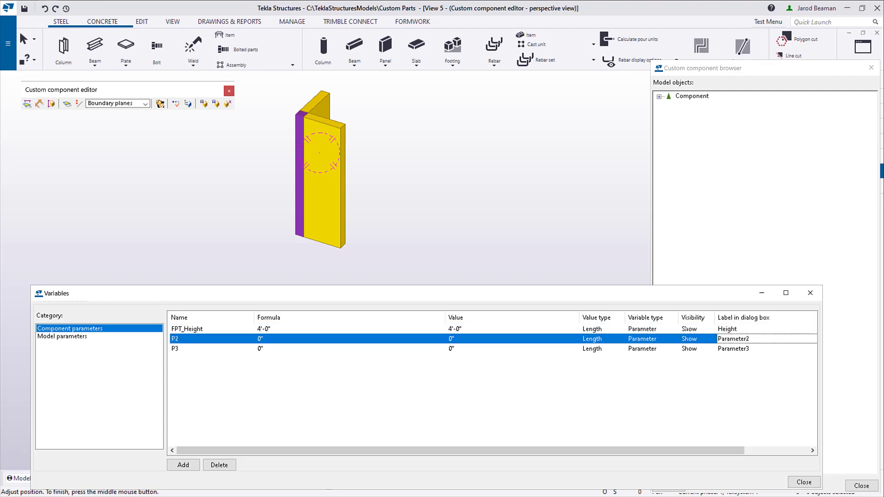
Rename the second and third parameters FPT_Thickness0 and FPT_Thickness1.
double_click(190, 341)
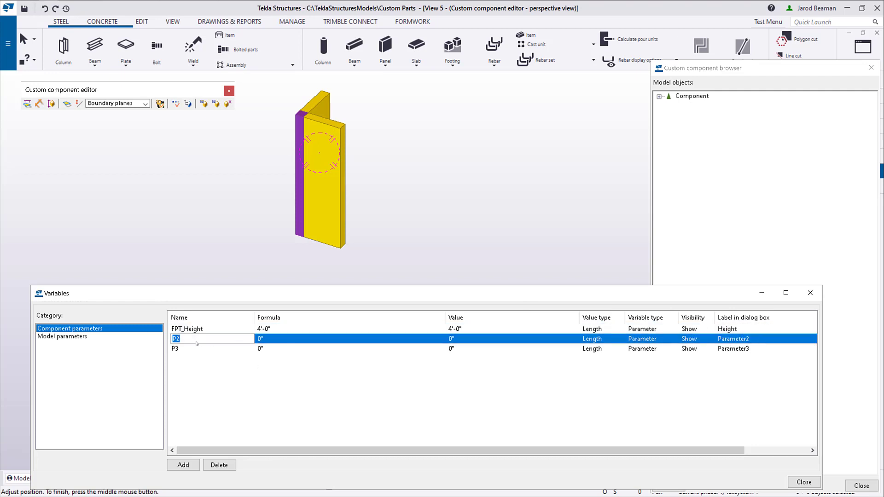
type("FPT_Thickness0")
key("Return")
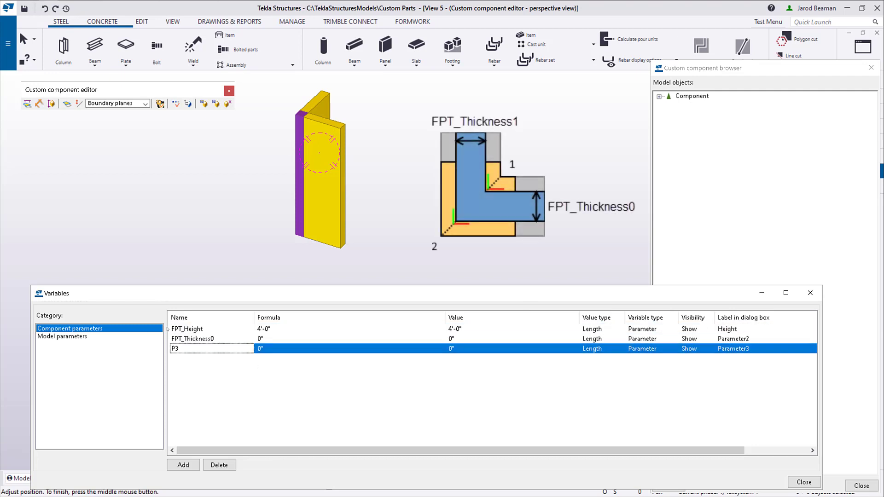
type("FPT_Thickness1")
Set the formula of FPT_Thickness0 to 12 and of FPT_Thickness1 to 16.
left_click(272, 338)
type("12")
left_click(286, 350)
key("BackSpace")
key("BackSpace")
type("16")
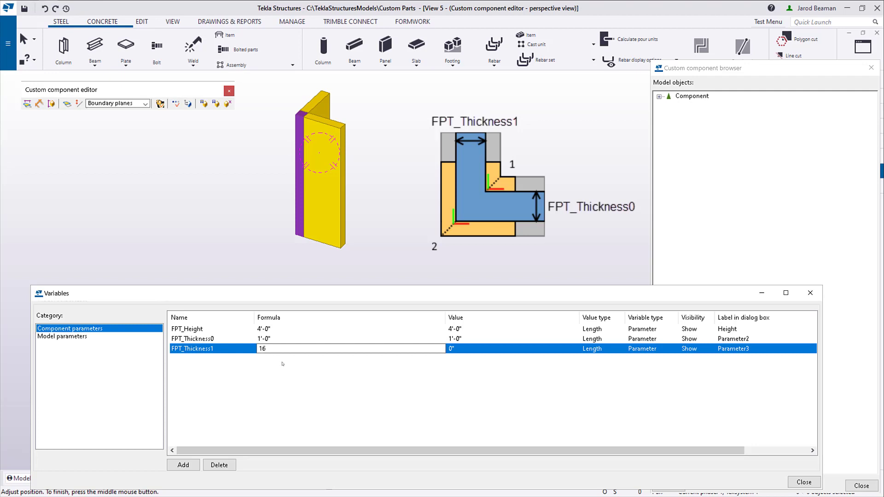
key("Return")
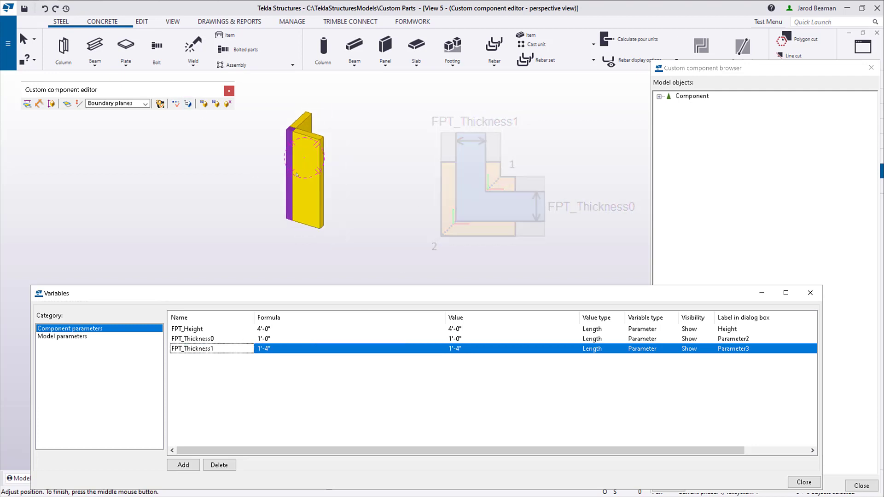
Choose component planes as the plane type and bind the first yellow panel's free end to the custom part YZ plane.
scroll(281, 187, "up", 3)
scroll(282, 188, "down", 3)
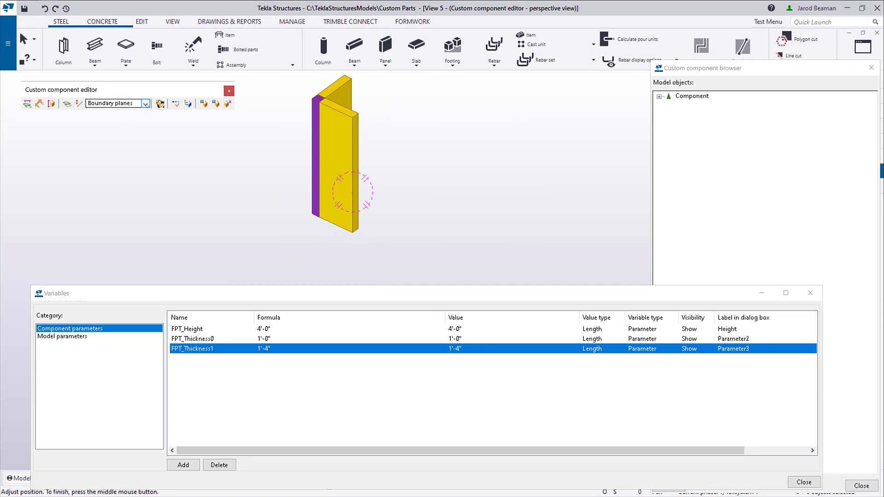
left_click(146, 104)
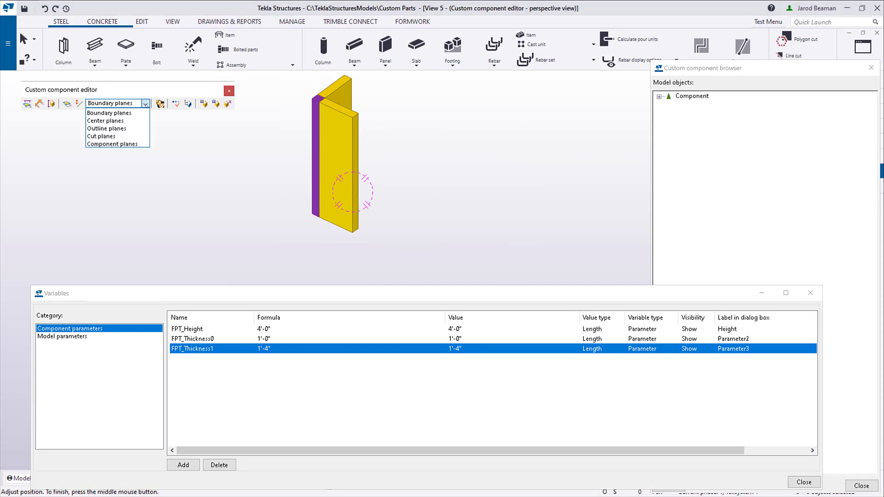
left_click(113, 144)
left_click(348, 141)
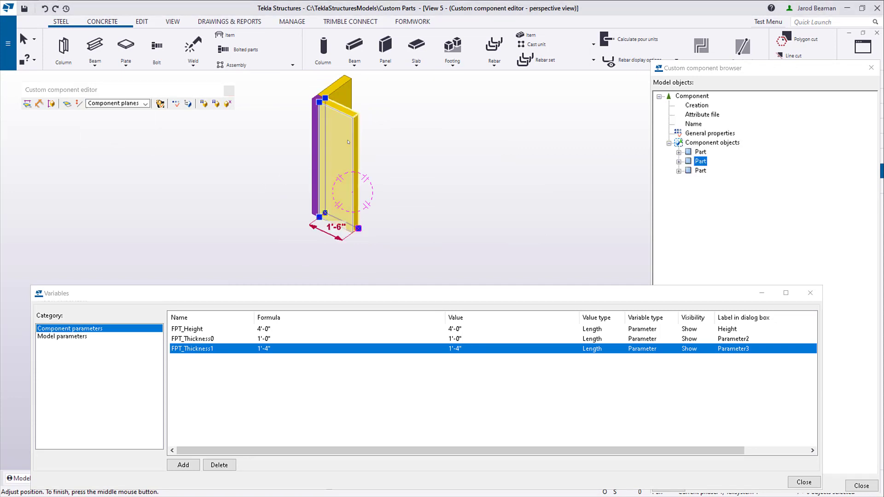
right_click(432, 143)
mouse_move(466, 295)
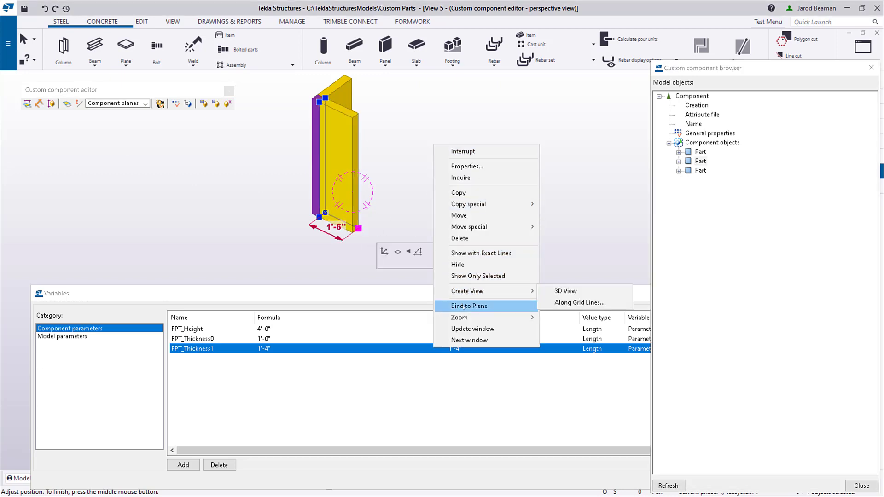
left_click(464, 306)
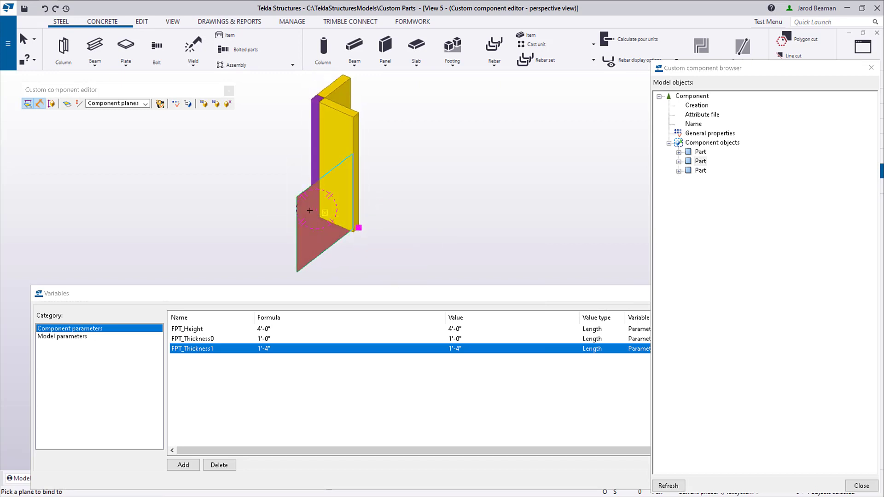
left_click(310, 210)
right_click(445, 136)
left_click(463, 144)
Bind the second yellow panel's free end to the custom part XY plane.
middle_click_drag(344, 150, 321, 199, "ctrl")
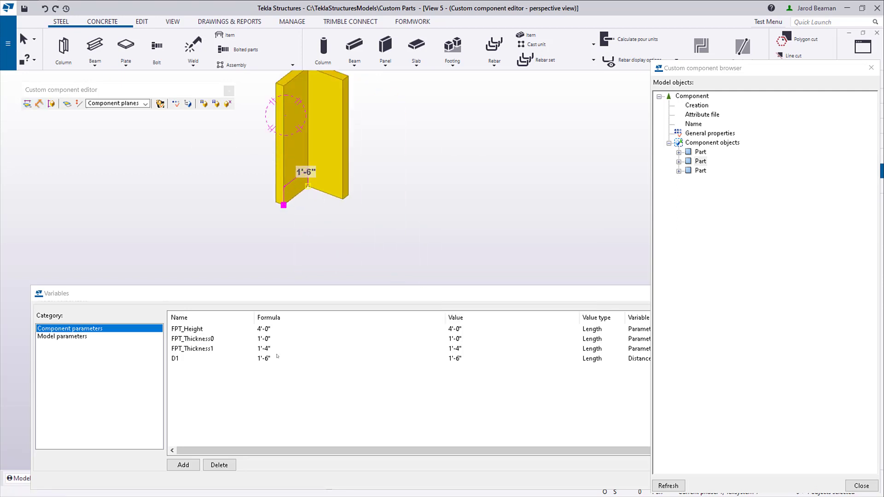
left_click(335, 159)
right_click(407, 189)
left_click(437, 351)
left_click(299, 189)
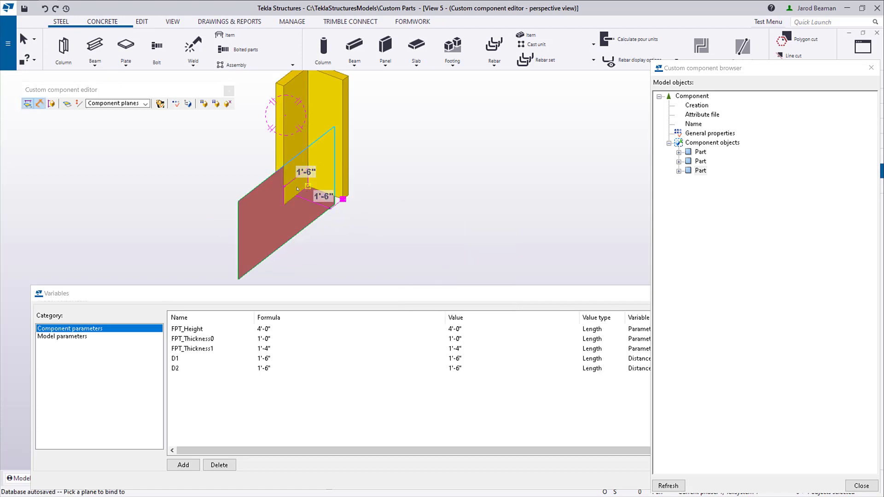
right_click(297, 189)
left_click(324, 191)
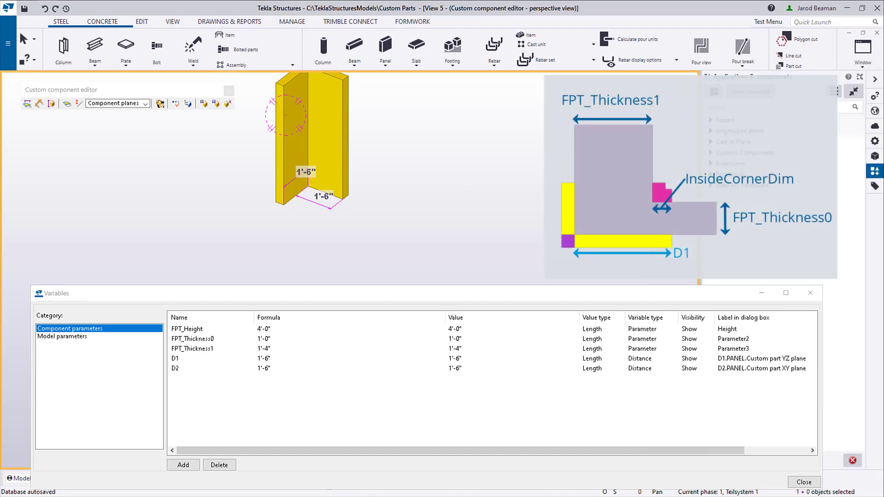
Add a parameter named InsideCornerDim with a formula of 6".
left_click(859, 76)
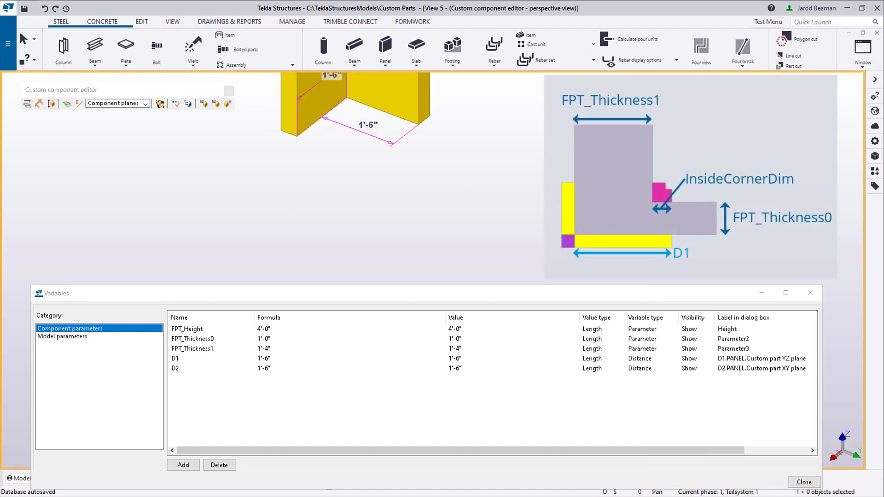
scroll(425, 170, "down", 5)
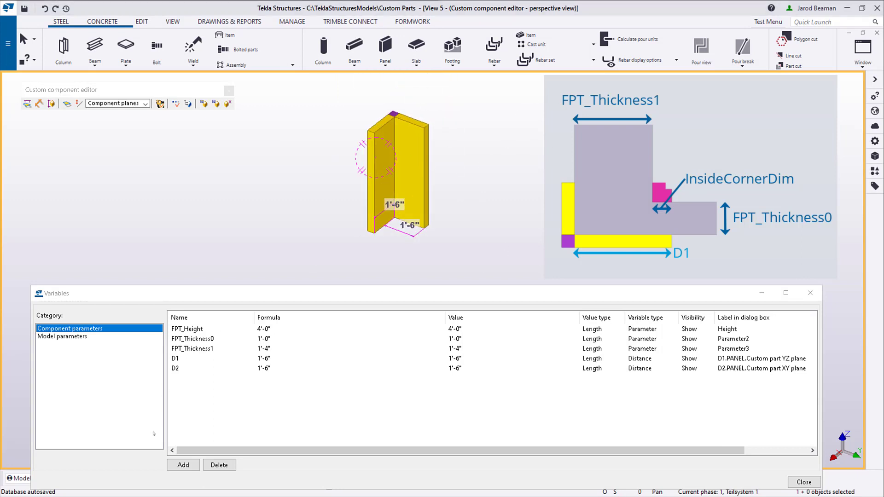
left_click(184, 464)
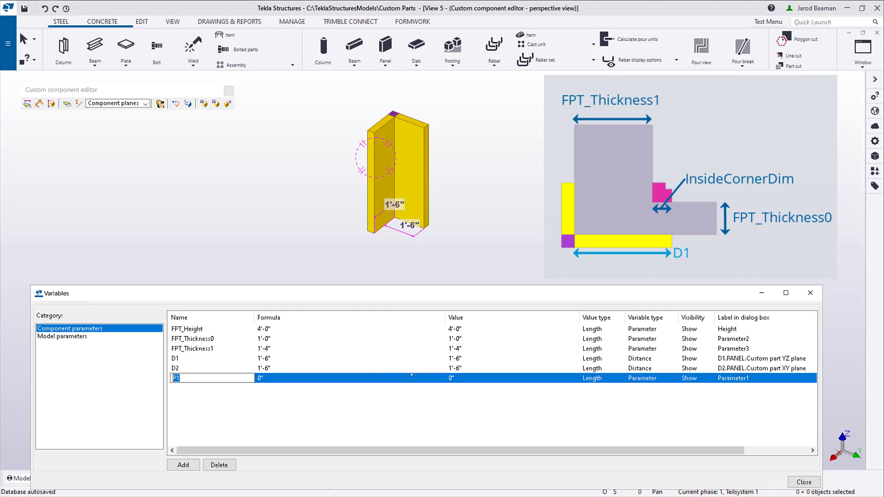
type("Inside_C")
key("BackSpace")
key("BackSpace")
type("CornerDim")
key("Tab")
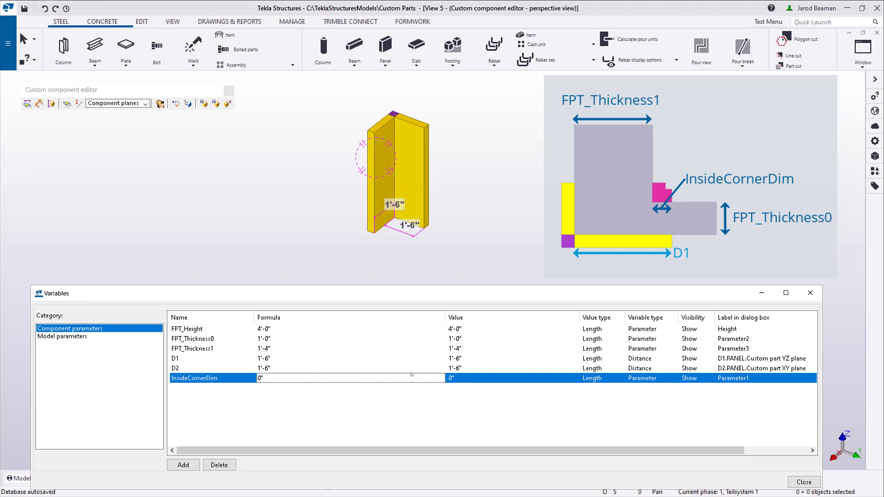
double_click(411, 374)
type("6\"")
key("Return")
Set the formula of D1 to =FPT_Thickness1+InsideCornerDim.
double_click(412, 360)
type("=")
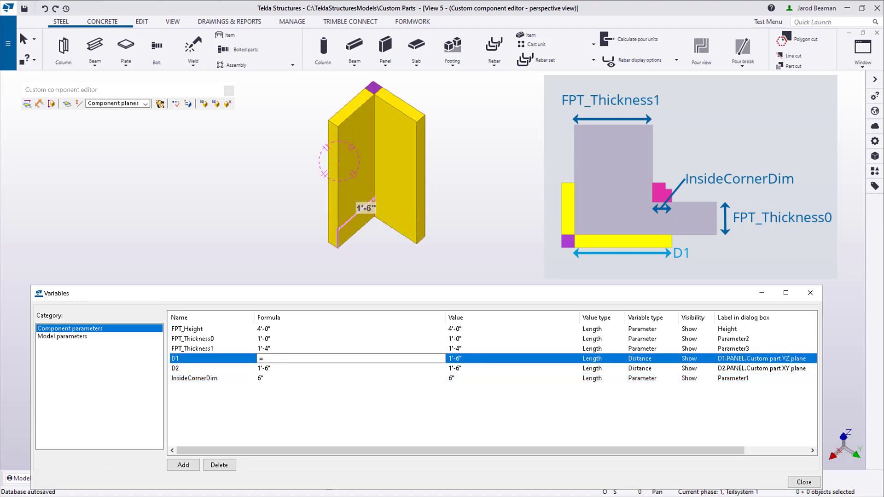
type("FPT_Thickness1+InsideCornerDim")
key("Return")
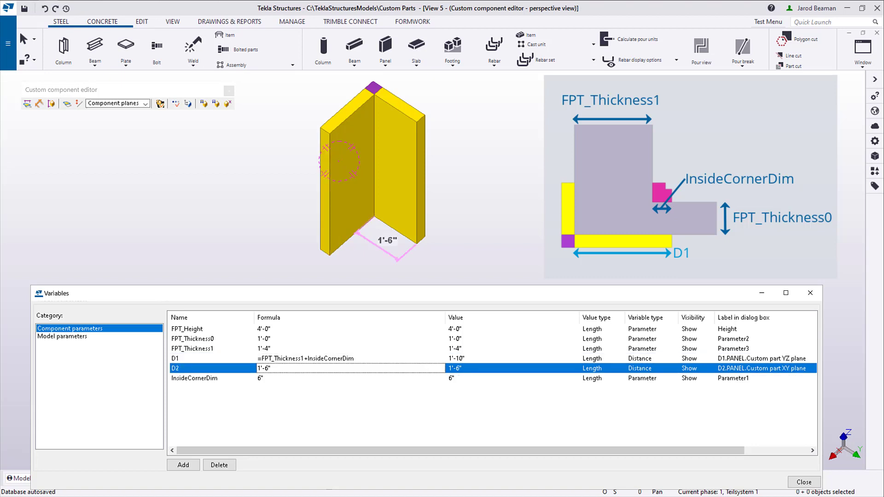
Copy the D1 formula to D2 and change it to =FPT_Thickness0+InsideCornerDim.
left_click(283, 358)
key("ctrl+c")
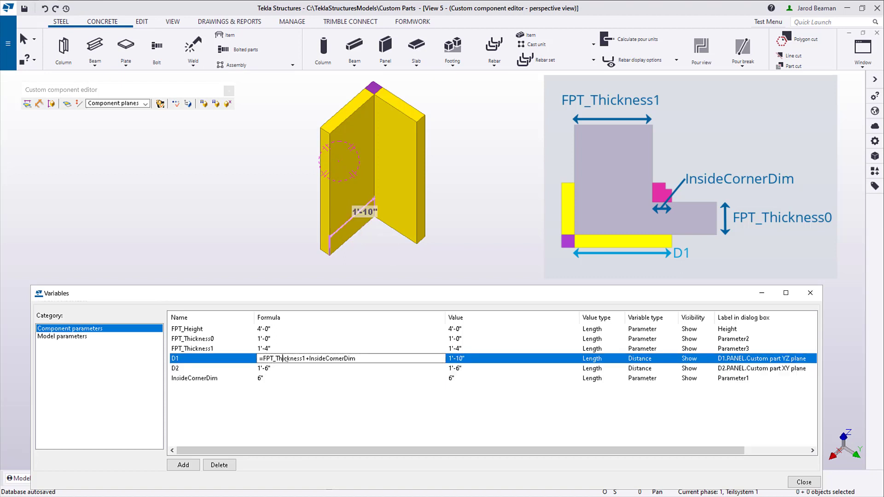
left_click(277, 368)
key("ctrl+v")
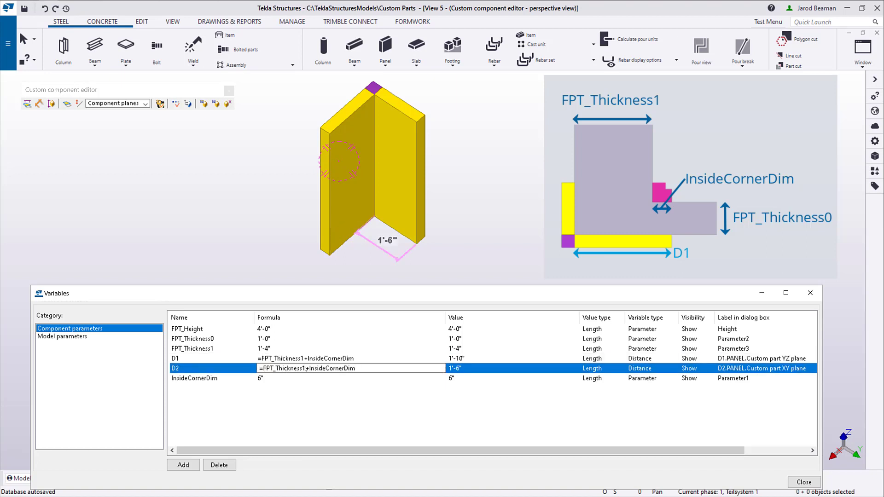
left_click(306, 368)
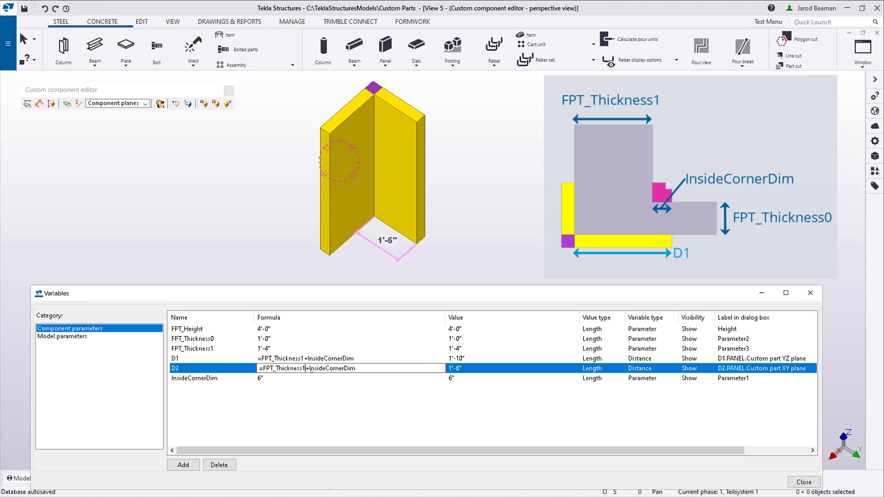
left_click(377, 361)
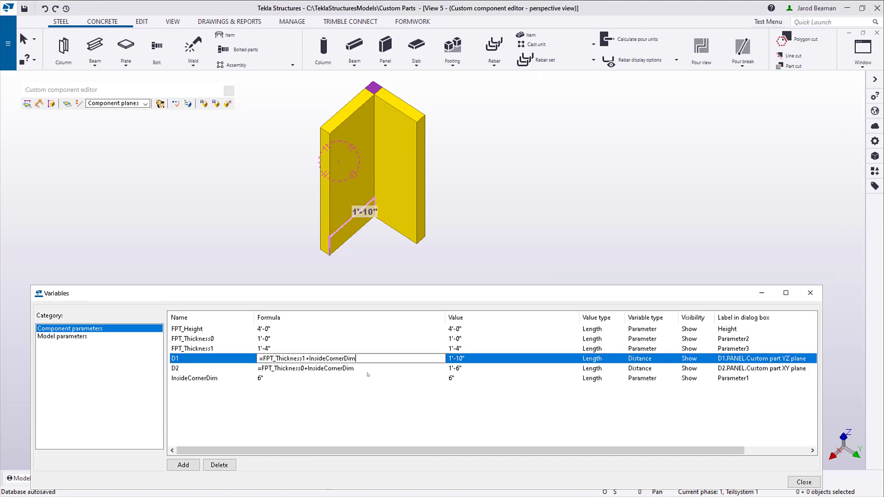
key("Return")
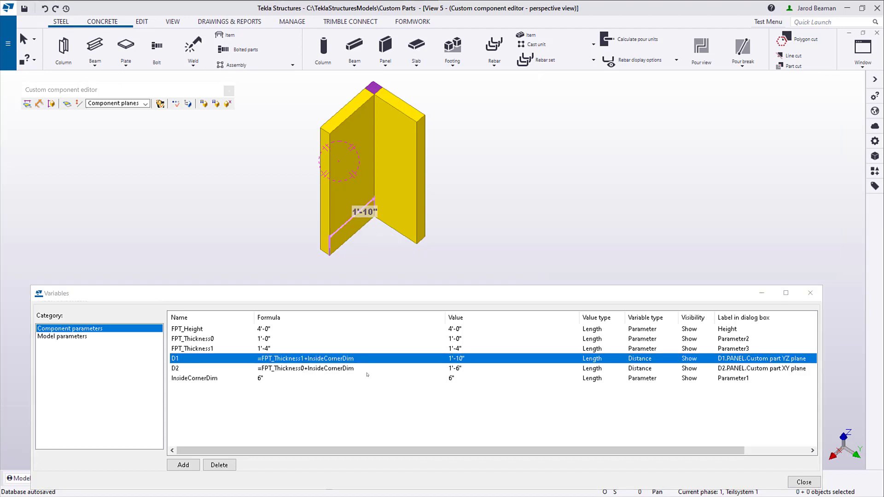
Hide D1 and D2, and label the two thickness parameters Thickness 0 and Thickness 1 and InsideCornerDim Inside Corner Dimension.
left_click(694, 355)
left_click(689, 375)
left_click(643, 339)
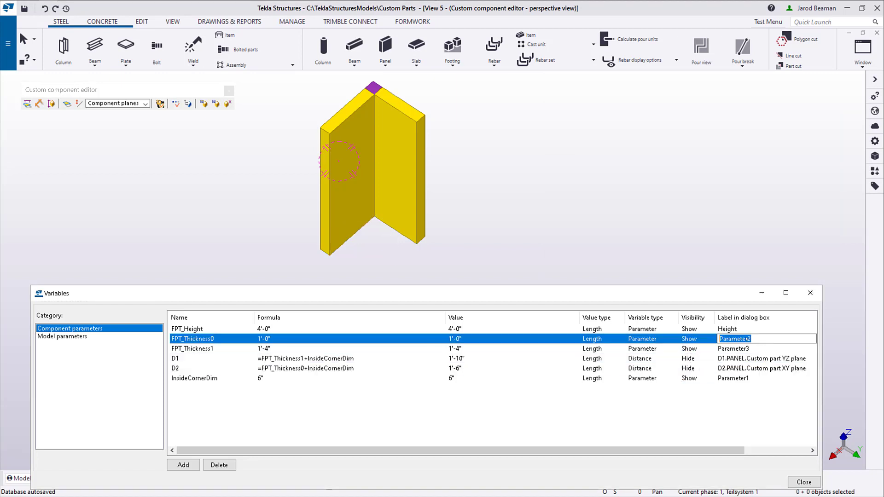
type("Thickness 0")
key("Tab")
type("Thickness 1")
key("Tab")
type("Inside Corner Dimension")
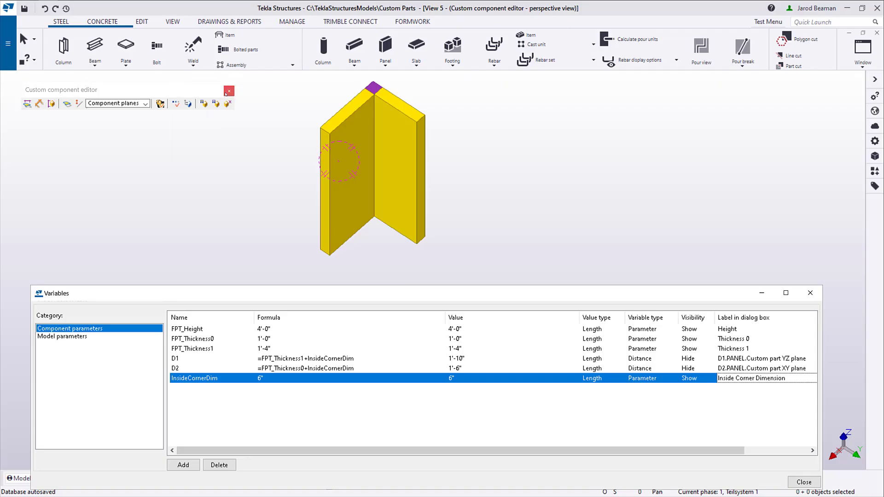
Close the custom component editor, saving the changes and replacing all occurrences of Outside Corner Condition in the model.
left_click(226, 93)
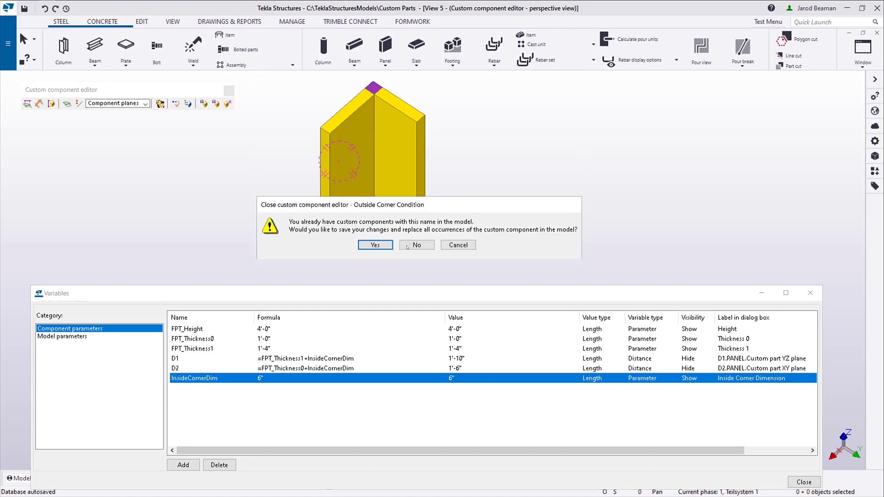
left_click(375, 245)
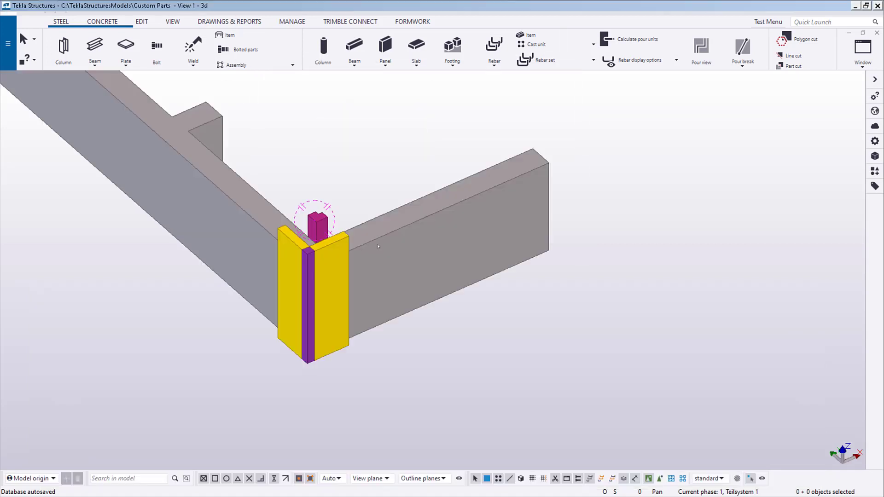
Set Thickness 0 and Thickness 1 of the placed Outside Corner Condition component to 1'-0" and close its properties.
double_click(327, 263)
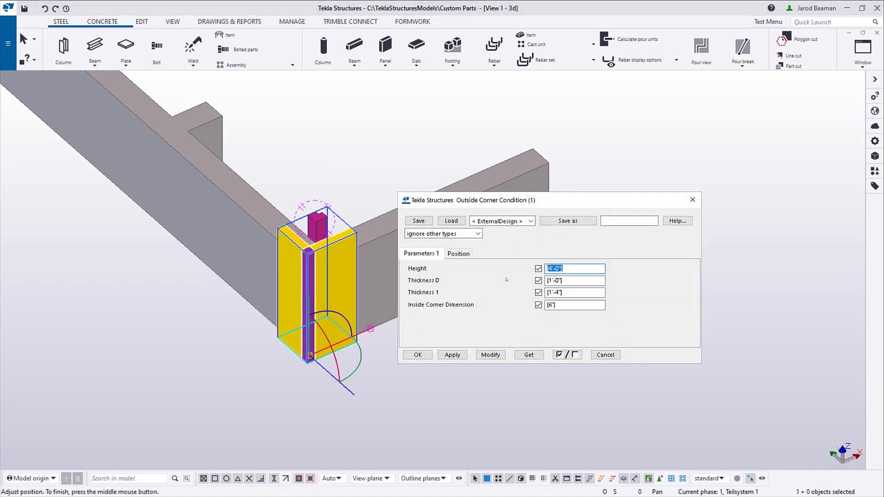
double_click(572, 278)
type("6\"")
left_click(490, 355)
double_click(575, 293)
type("1'-0\"")
left_click(490, 354)
scroll(351, 304, "up", 5)
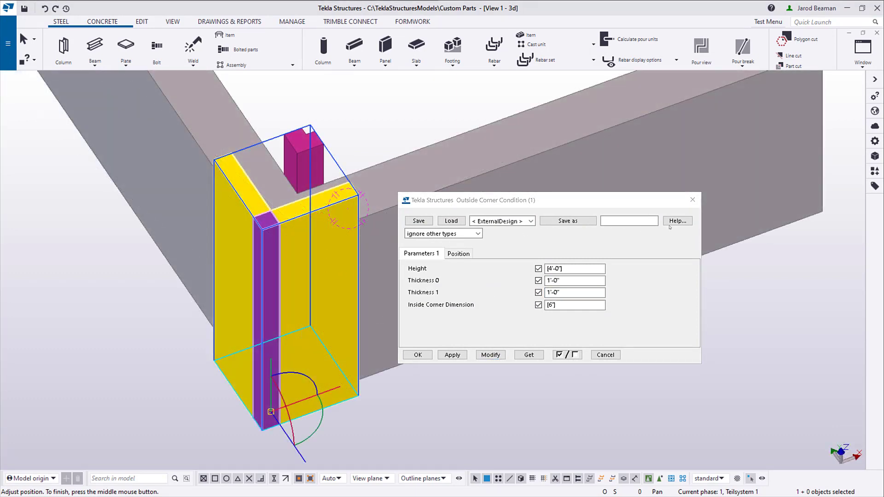
left_click(692, 200)
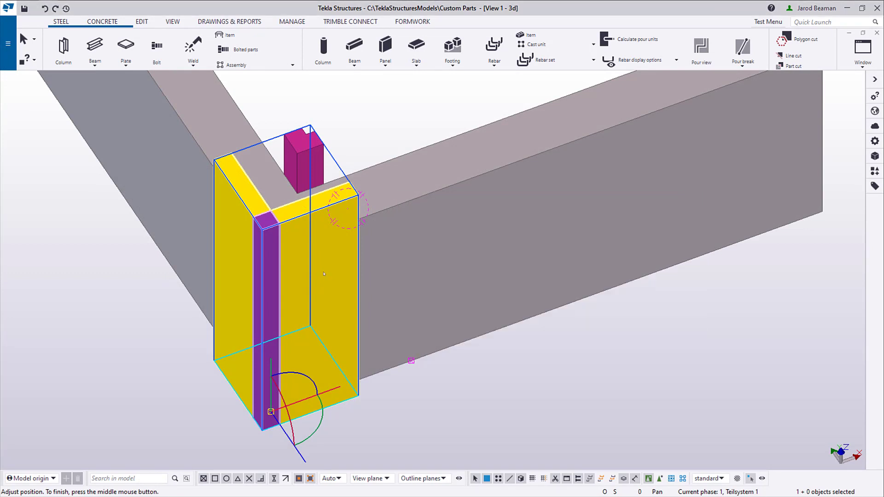
Reopen the placed corner component in the custom component editor and display its variables.
right_click(324, 270)
left_click(403, 201)
scroll(506, 198, "up", 5)
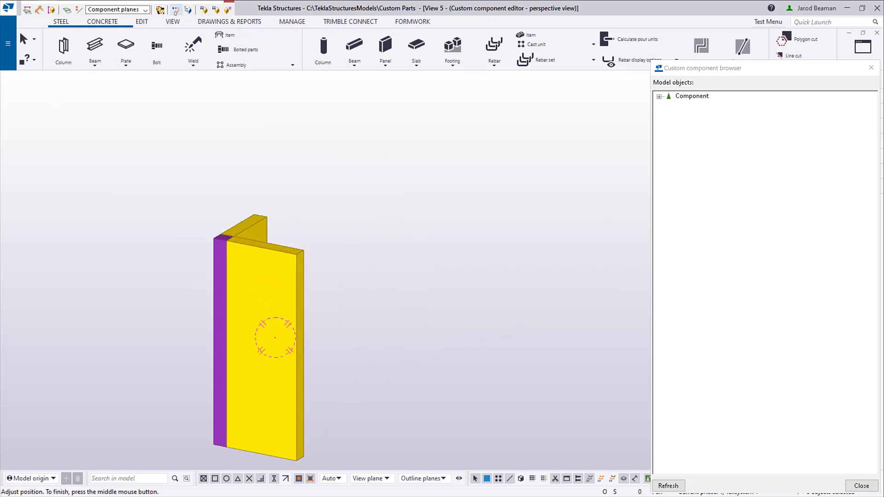
left_click(175, 10)
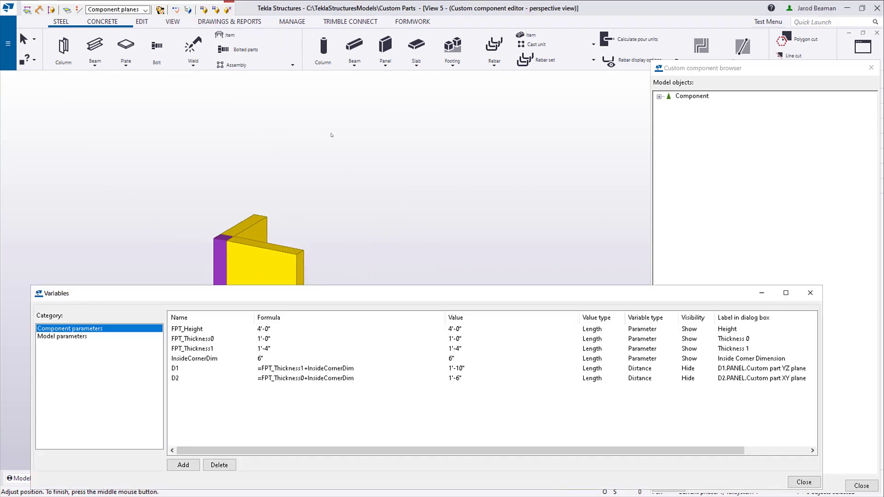
scroll(392, 132, "down", 3)
scroll(372, 252, "up", 1)
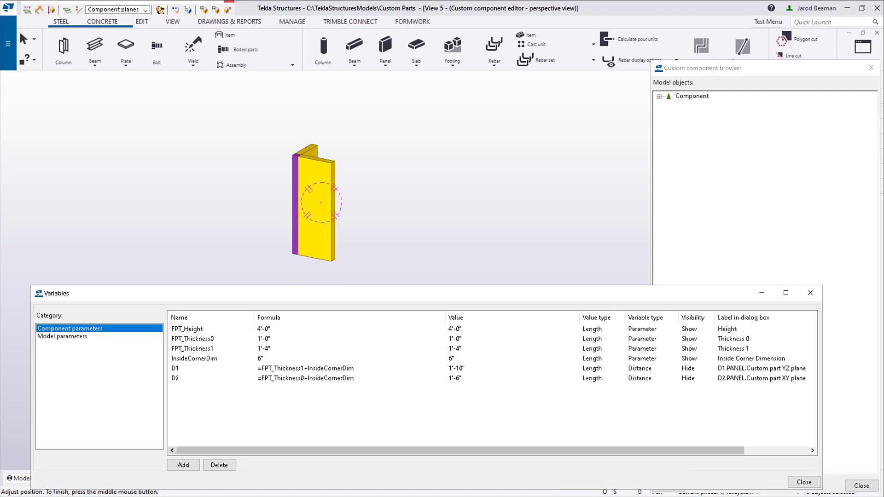
Add two component parameters and name the first one PanelThickness.
left_click(182, 465)
left_click(186, 468)
double_click(178, 389)
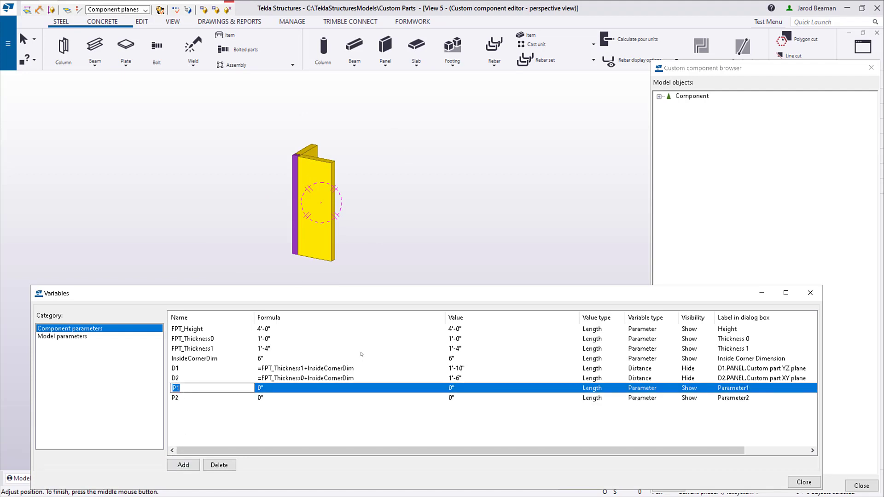
type("PanelThickness")
key("Return")
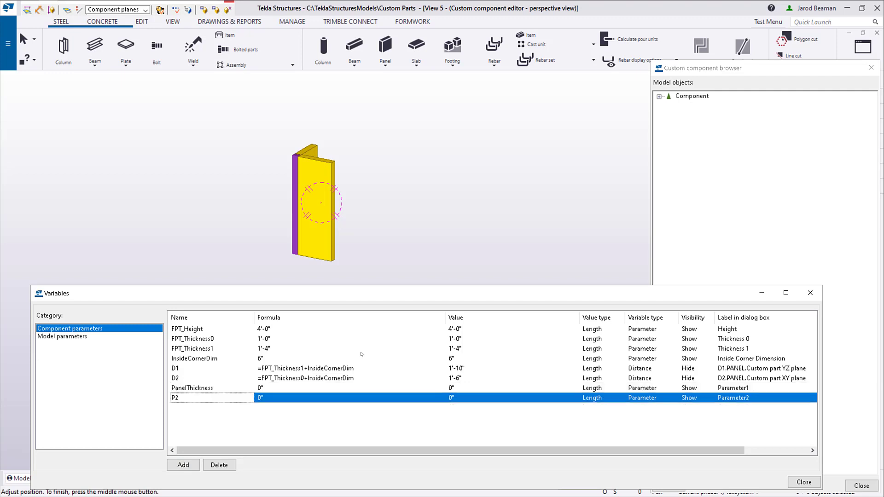
Make the second new parameter a Profile type named PanelProfile with the formula =FPT_Height+"*"+PanelThickness.
left_click(606, 399)
key("p")
double_click(207, 396)
type("PanelProfile")
key("Return")
key("Tab")
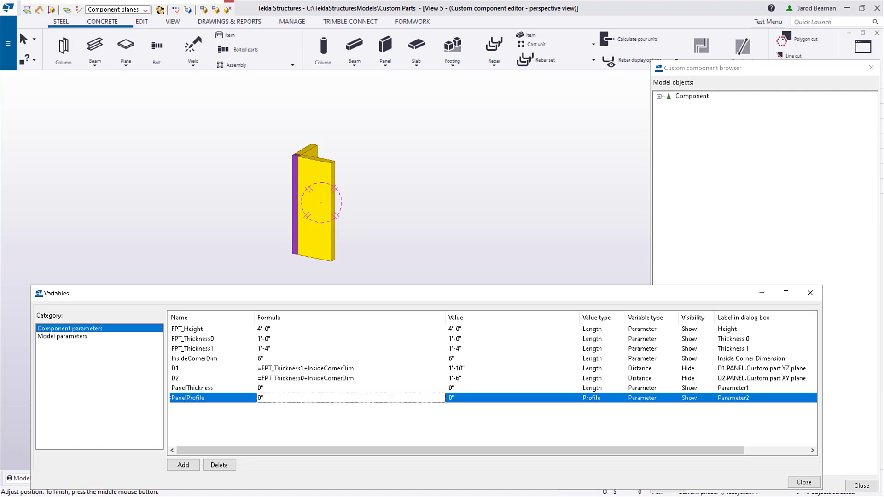
type("=FPT_Height+\"*\"+PanelThickness")
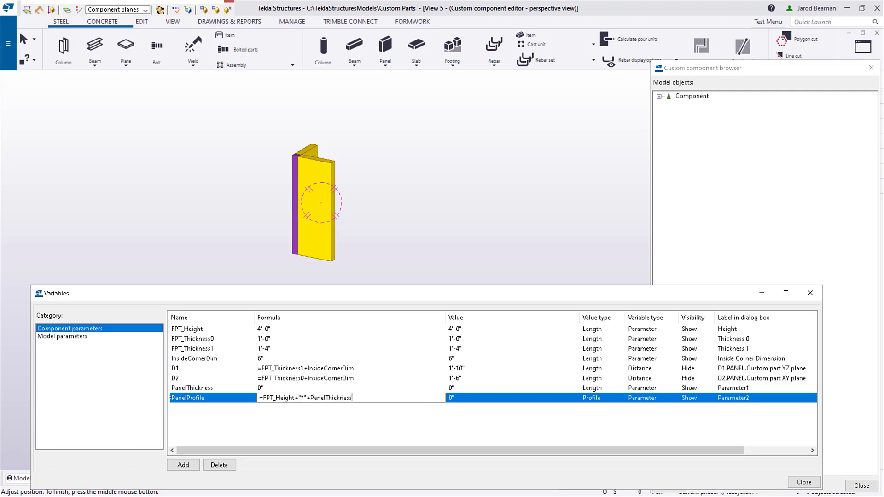
key("Return")
Set the formula of PanelThickness to 4".
left_click(283, 388)
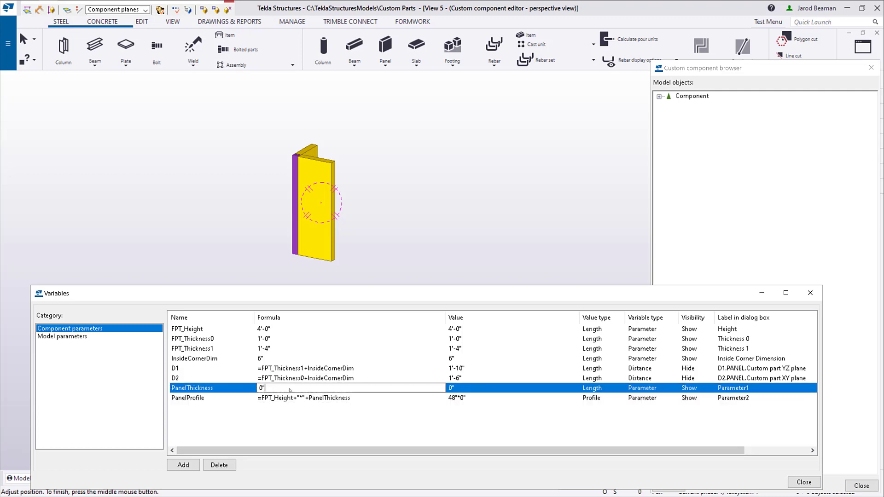
type("4")
key("Return")
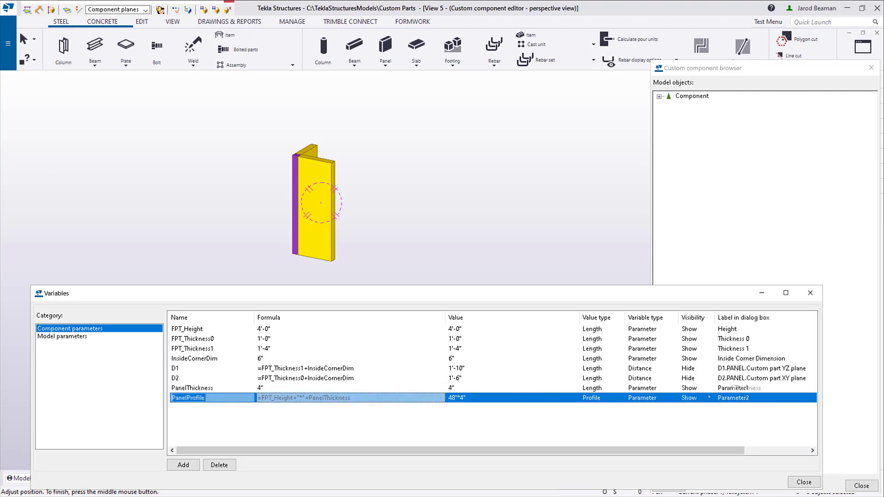
Link the Profile property of the second part, a yellow panel, to PanelProfile with an equation in the component browser.
left_click(692, 95)
left_click(658, 96)
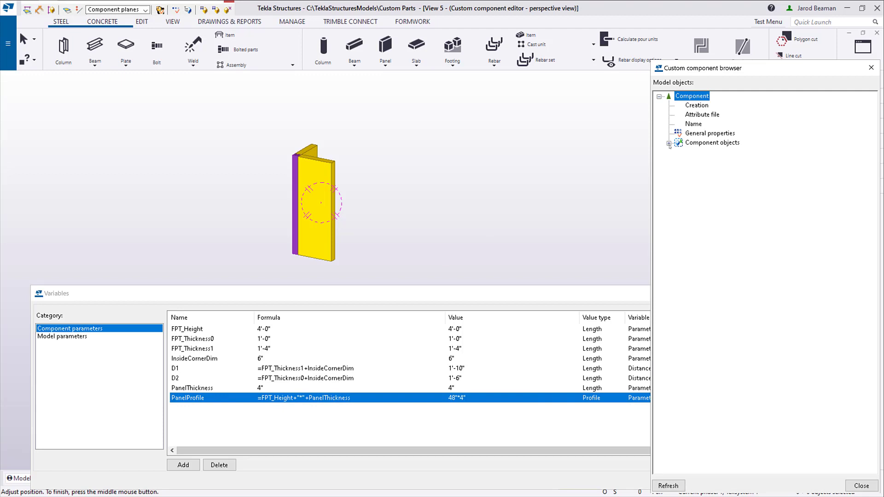
left_click(669, 143)
left_click(700, 161)
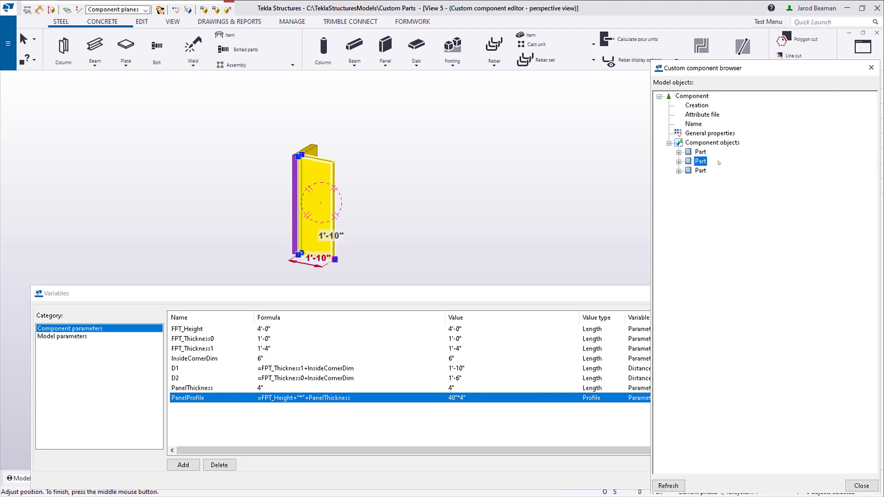
left_click(678, 161)
double_click(728, 171)
right_click(725, 208)
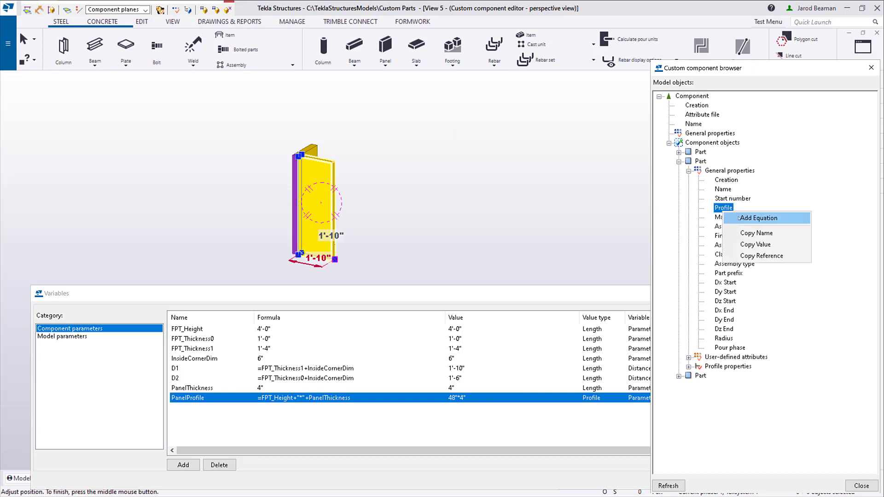
left_click(754, 212)
type("PanelProfile")
key("Return")
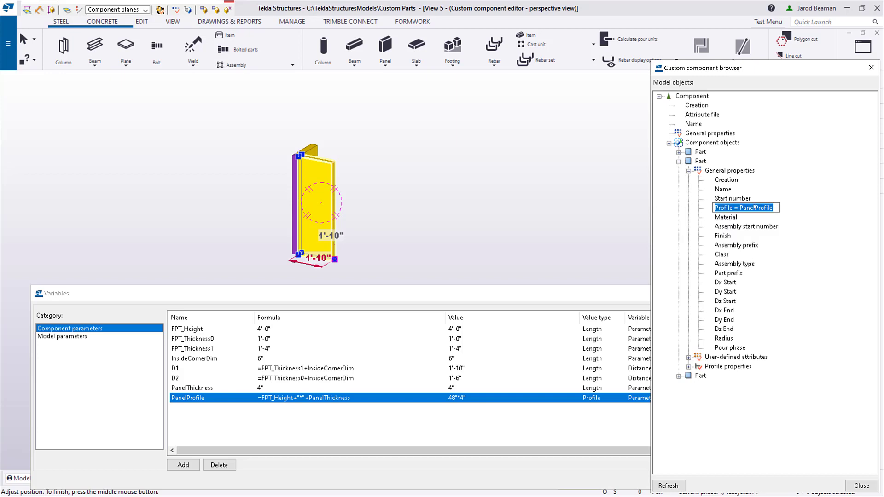
Add an equation to the Profile property of the purple corner part.
right_click(731, 143)
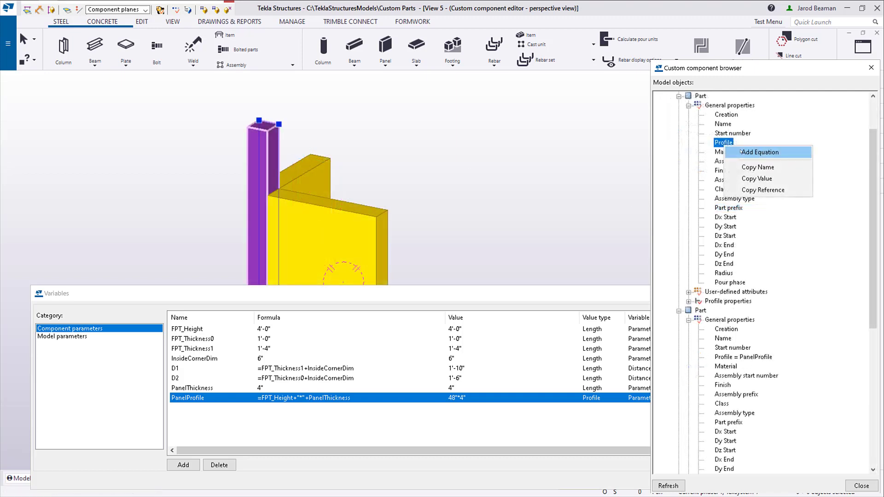
left_click(735, 154)
left_click(727, 152)
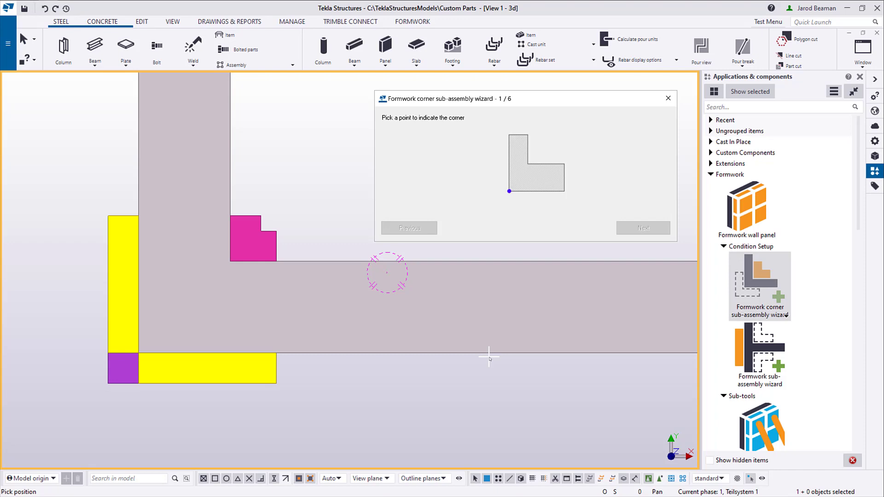
Define the outer wall corner and the first direction along the horizontal wall, with the corner component as that direction's items.
left_click(139, 352)
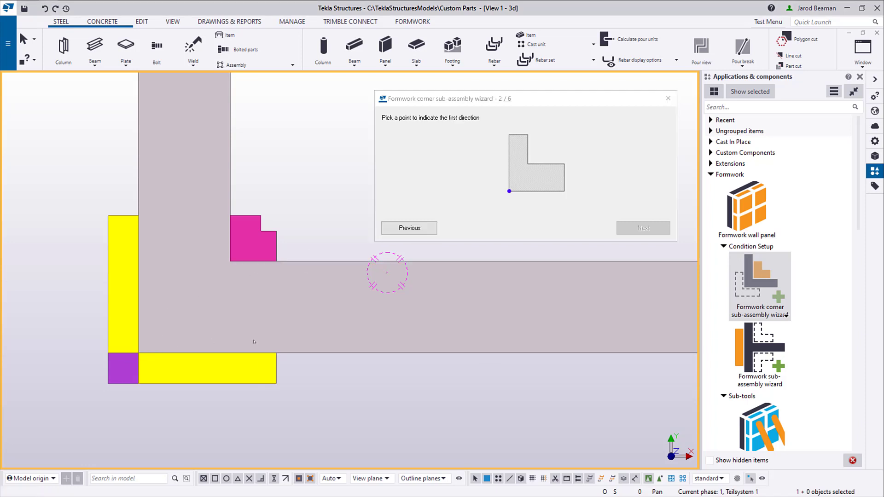
left_click(330, 352)
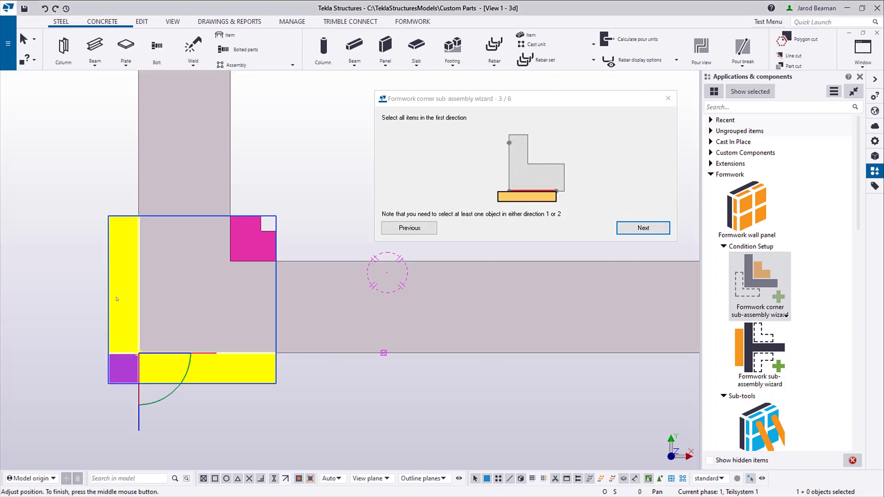
left_click(636, 228)
Define the second direction up the outer face of the vertical wall, leaving no items selected for it.
left_click(138, 161)
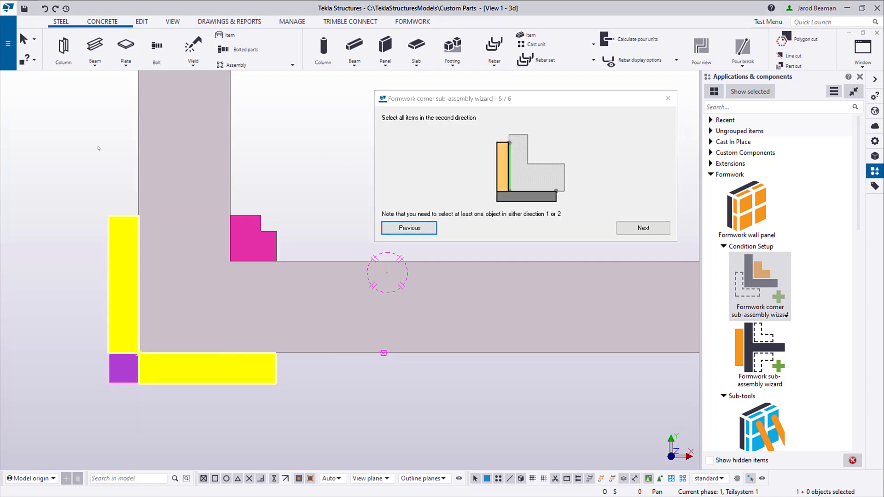
left_click(96, 145)
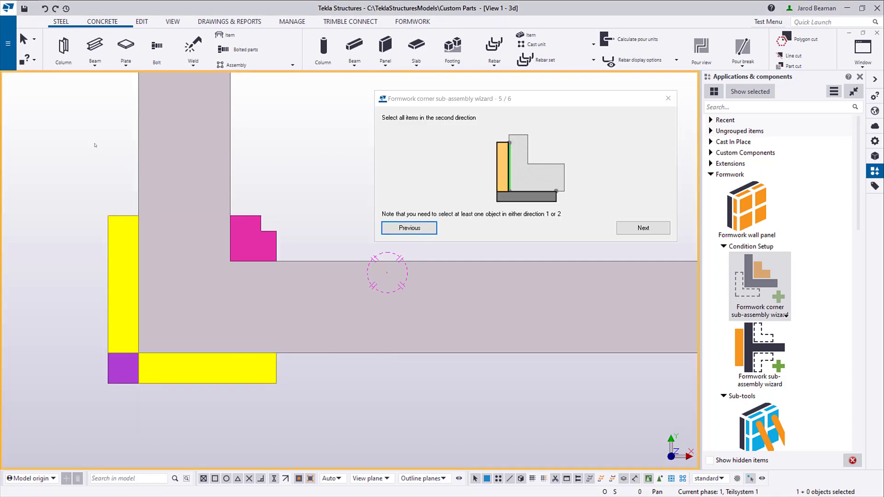
left_click(630, 226)
Leave the second direction without items and save the corner definition as "++Parametric Outside Corner".
left_click(419, 130)
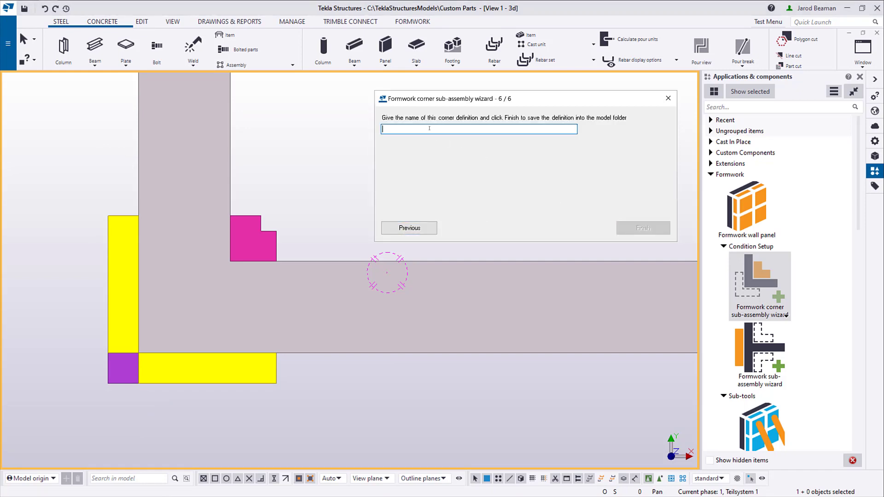
type("++")
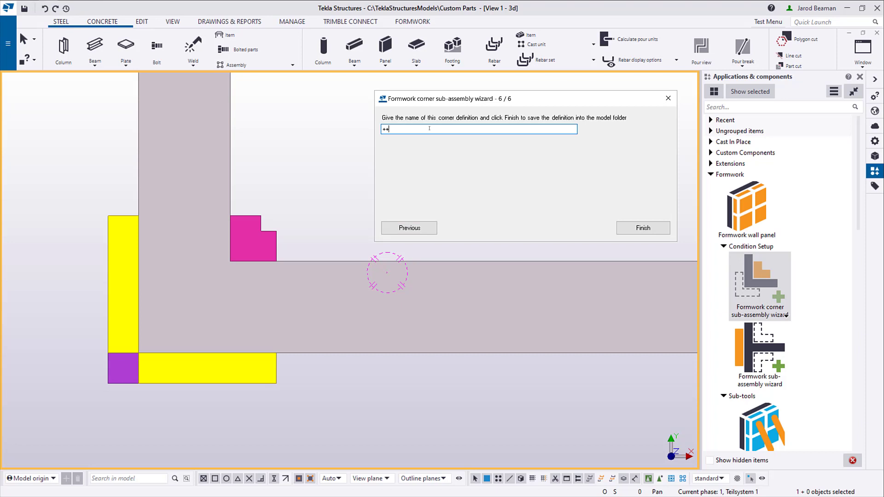
type("Parametric Outside Corner")
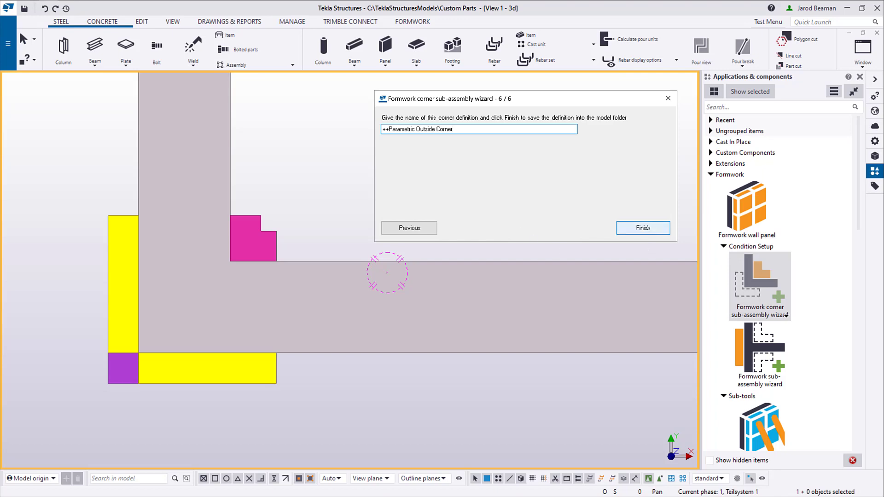
left_click(647, 228)
Open the condition setup of the formwork wall panel tool and switch the condition type to the L-shaped corner.
left_click(773, 235)
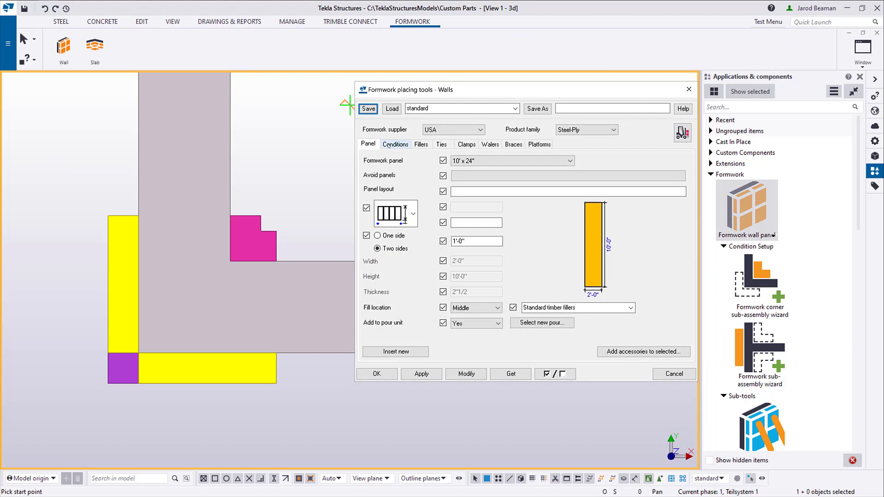
left_click(395, 144)
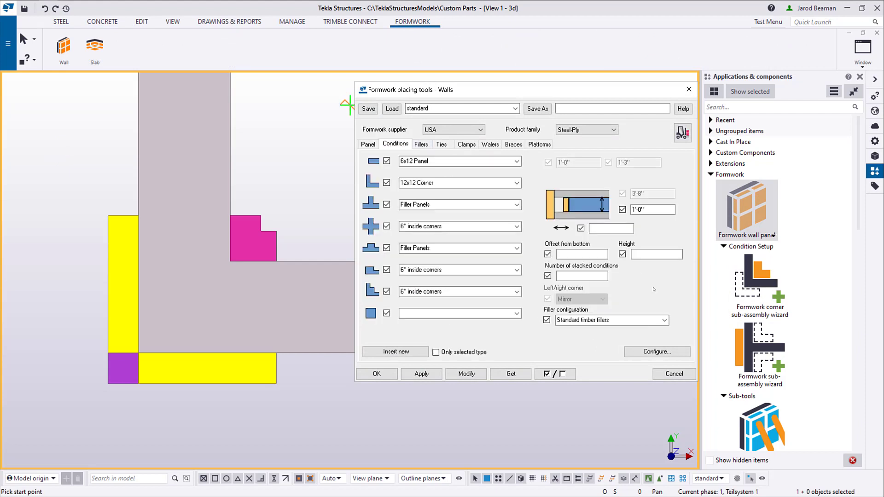
left_click(656, 352)
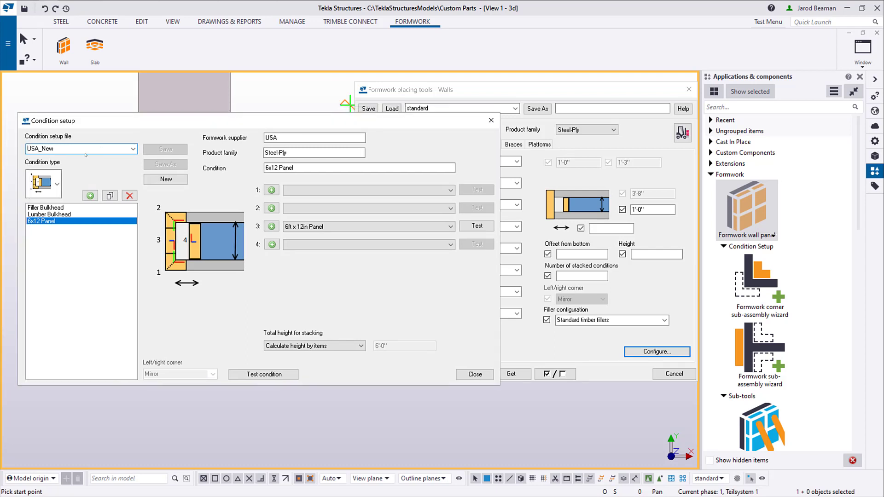
left_click(58, 184)
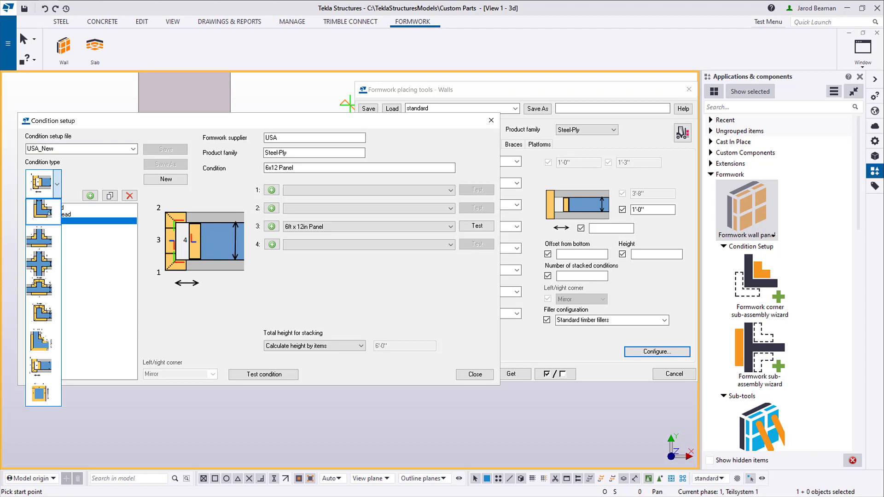
left_click(44, 210)
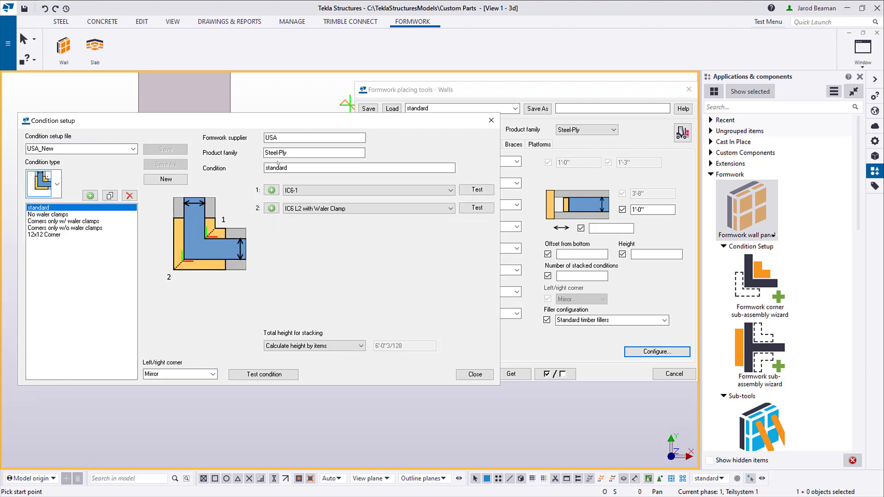
Add a new L-corner condition named "++Parametric Custom Outside Corner".
left_click(90, 195)
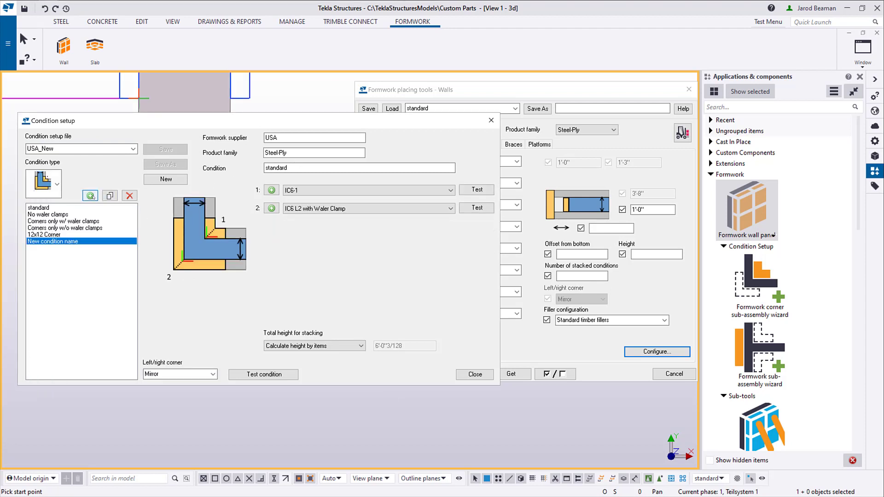
left_click(309, 167)
triple_click(309, 166)
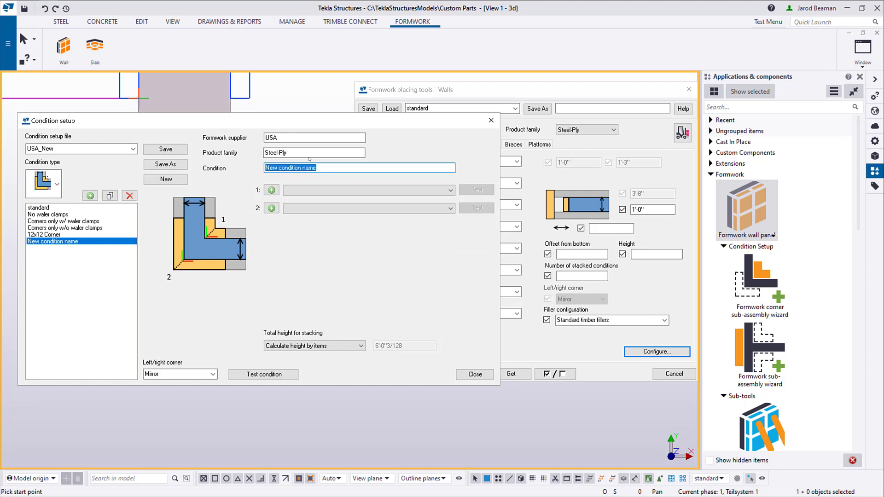
type("++Parametric Custom Outside Corner")
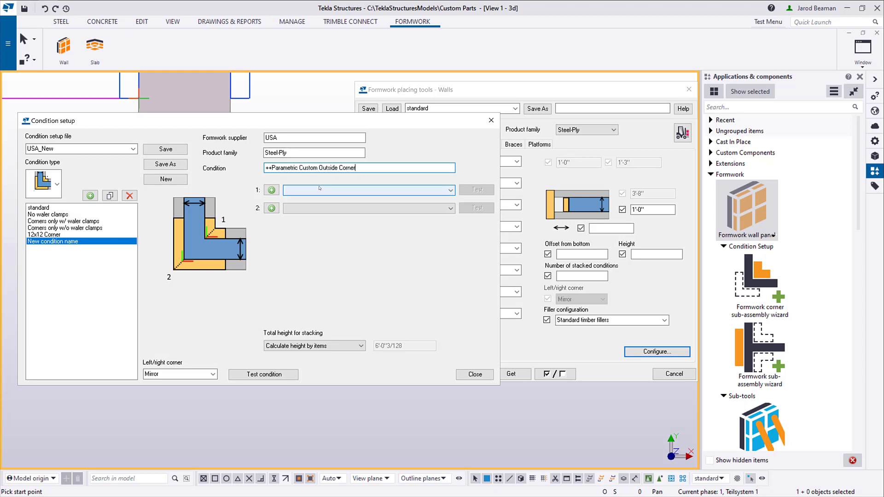
Assign Inside Corner 90 as item 1 and ++Parametric Outside Corner as item 2 of the new condition, and save the setup.
left_click(319, 188)
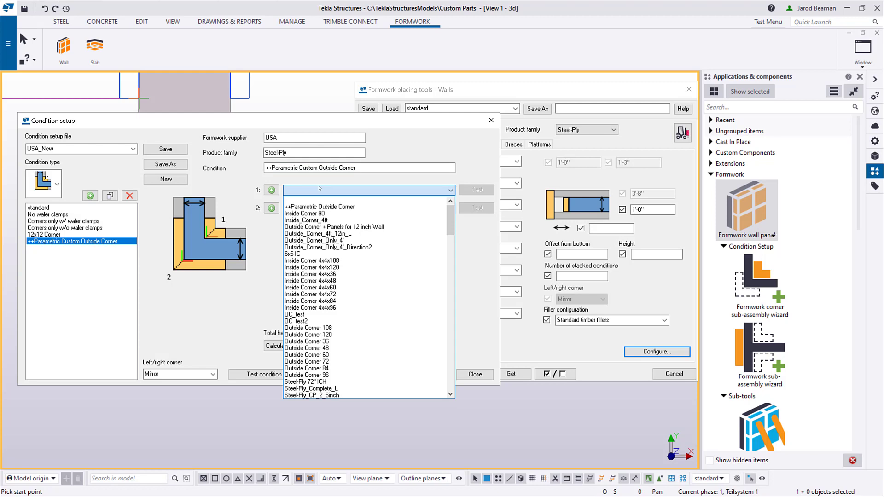
left_click(325, 214)
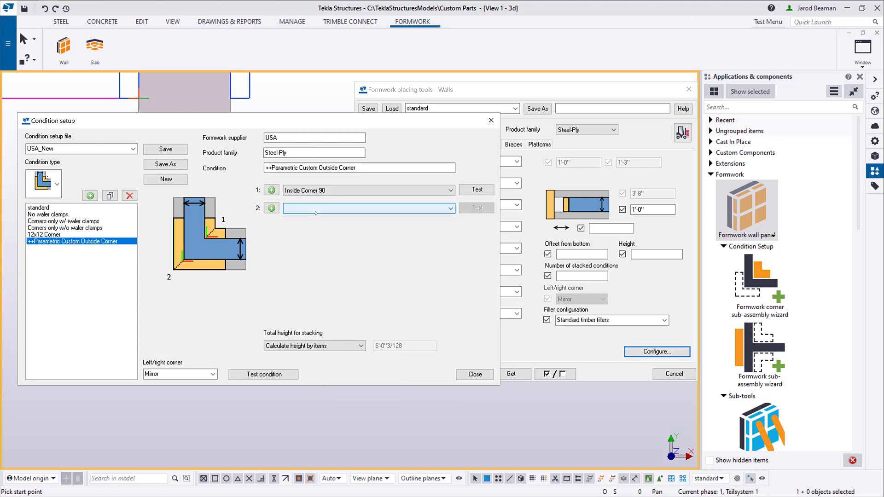
left_click(338, 209)
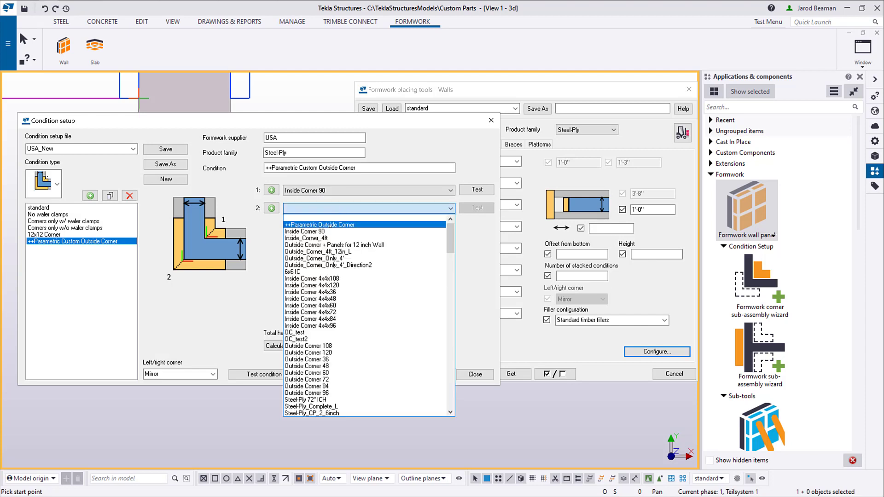
left_click(330, 225)
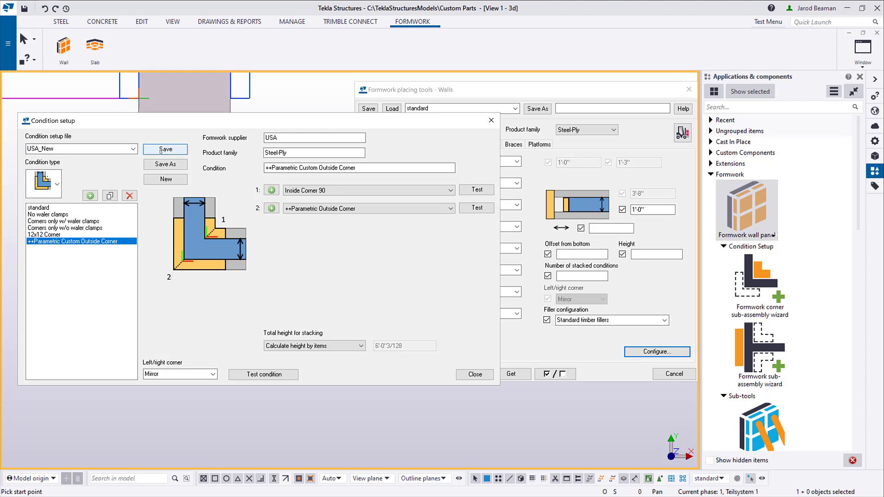
left_click(177, 150)
left_click(474, 374)
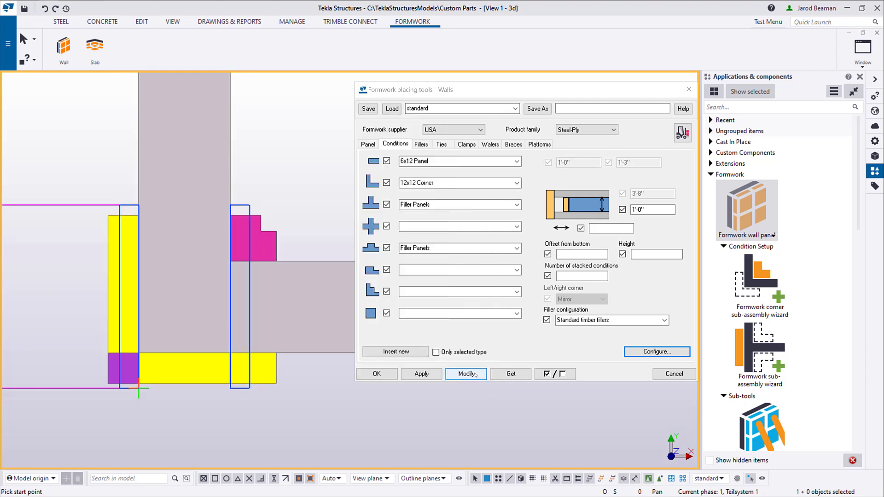
Choose ++Parametric Custom Outside Corner as the L-corner condition, apply it and insert it at the outer corner of the wall.
left_click(508, 183)
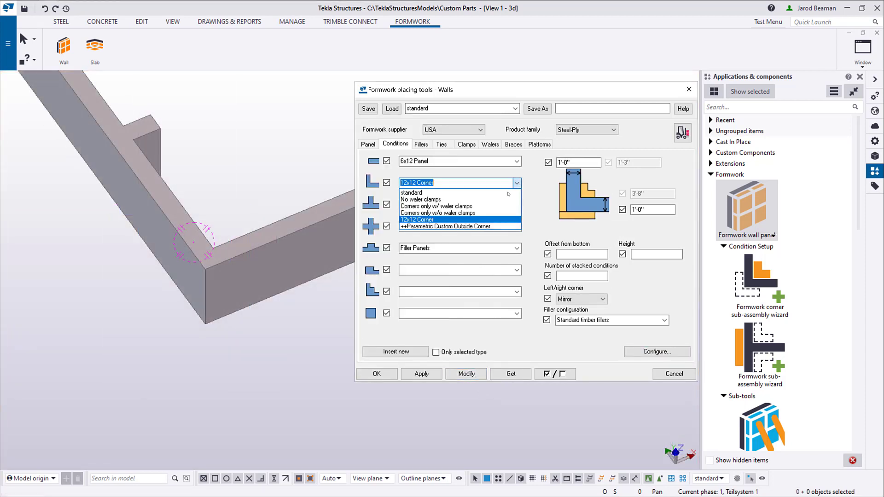
left_click(479, 226)
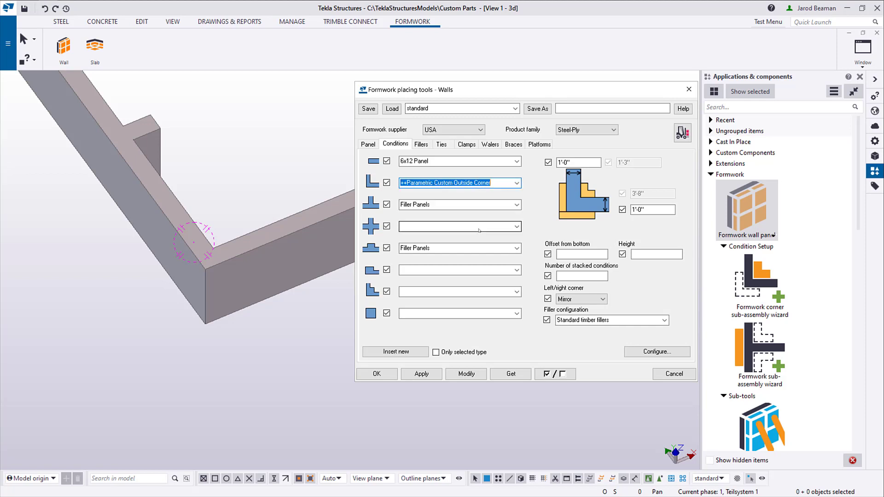
left_click(421, 374)
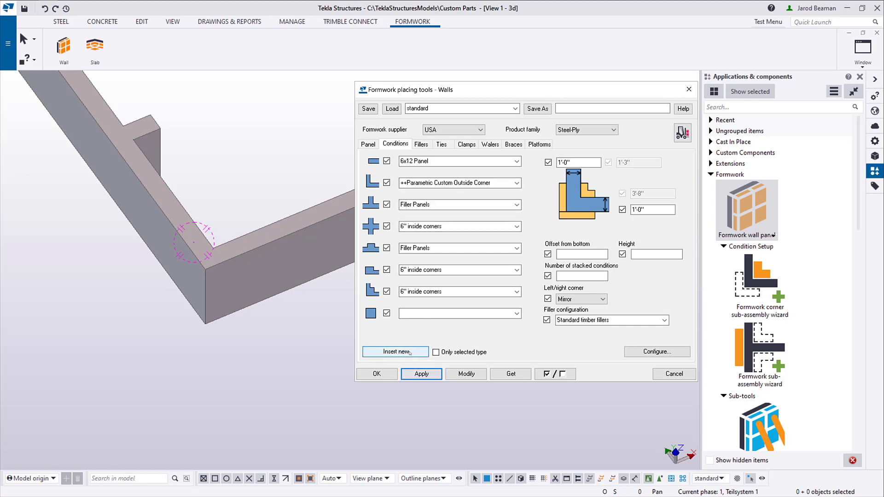
left_click(409, 352)
left_click(227, 290)
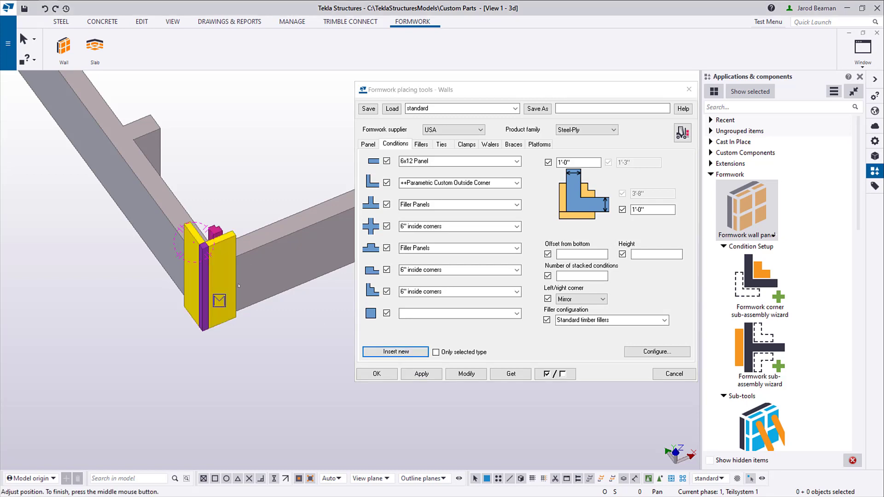
Modify the placed corner condition with a first wall thickness of 1'-6" and a second wall thickness of 2'-0".
scroll(208, 293, "up", 4)
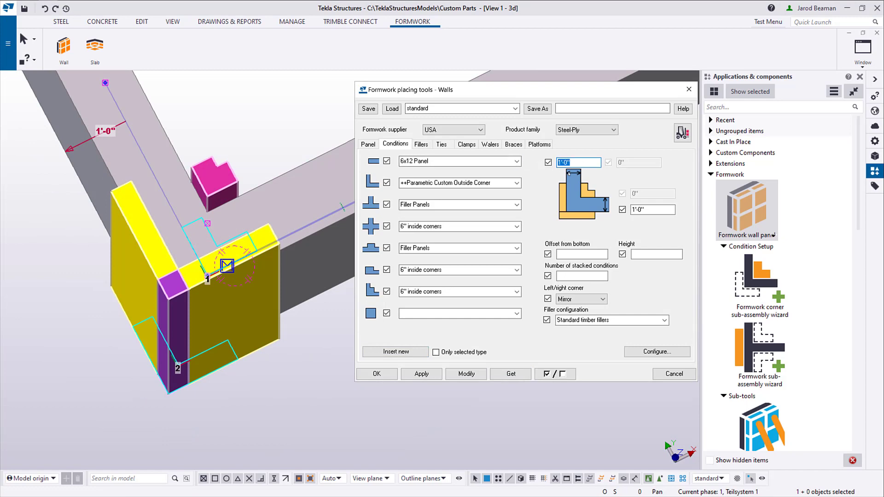
type("1'6\"")
left_click(467, 374)
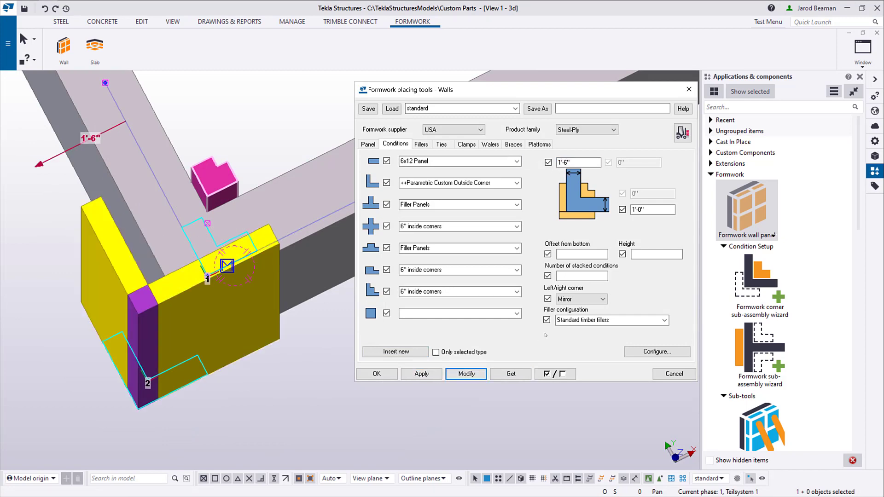
double_click(652, 209)
type("24")
left_click(466, 374)
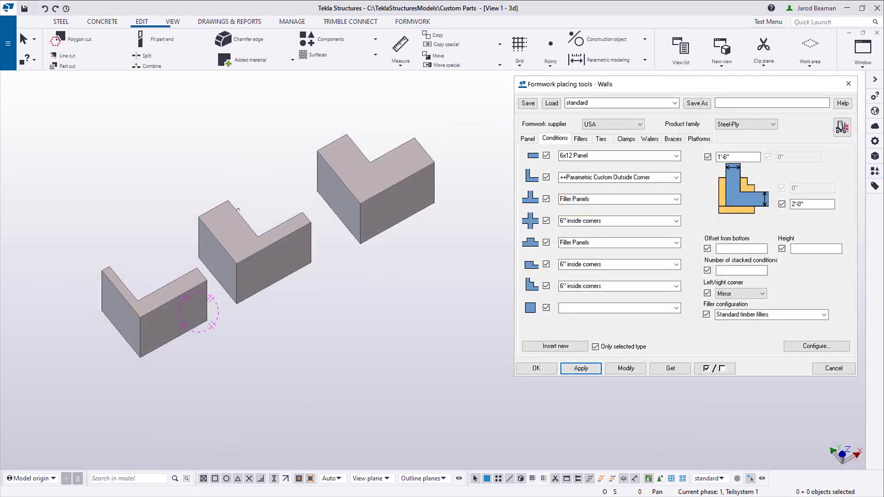
Insert the corner condition on each of the three separate L-shaped walls and check how they fit in plan view.
left_click(571, 349)
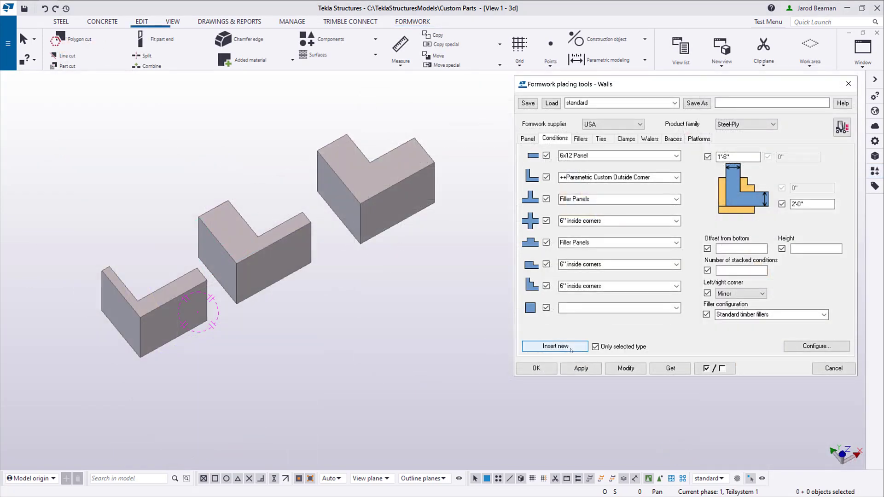
left_click(163, 329)
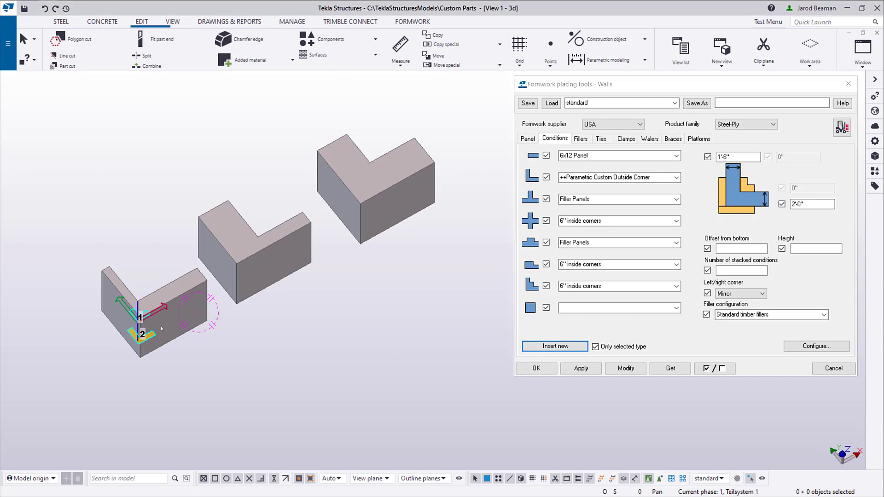
left_click(269, 282)
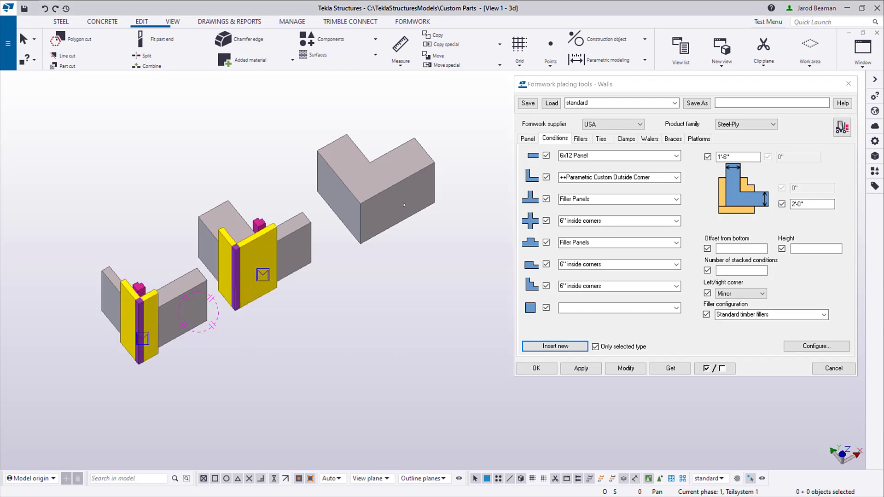
left_click(391, 214)
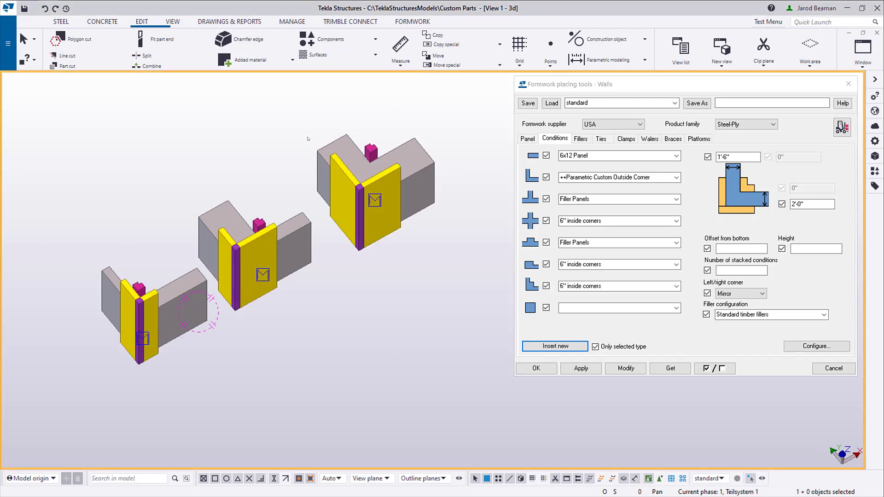
key("ctrl+p")
scroll(126, 148, "down", 3)
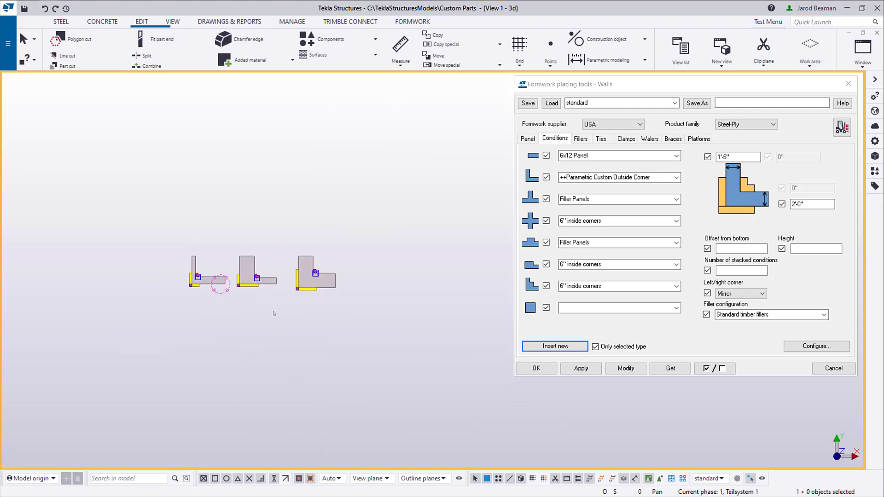
scroll(286, 276, "up", 6)
scroll(378, 253, "down", 1)
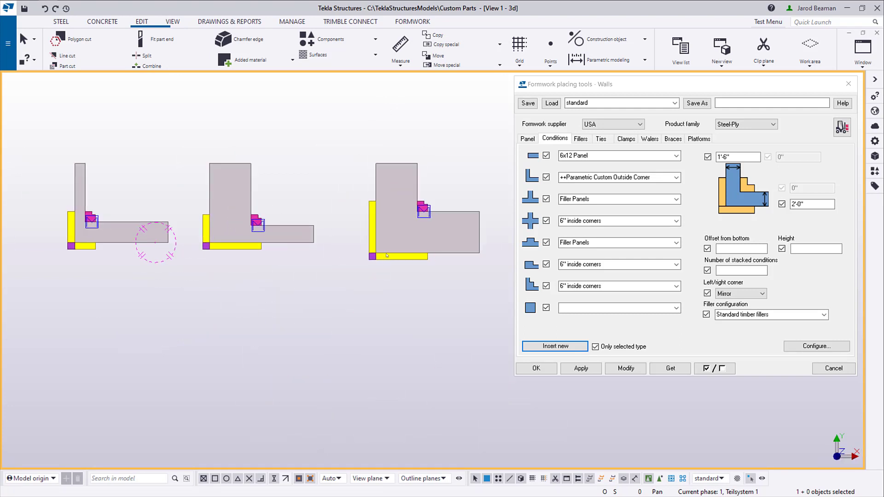
key("ctrl+p")
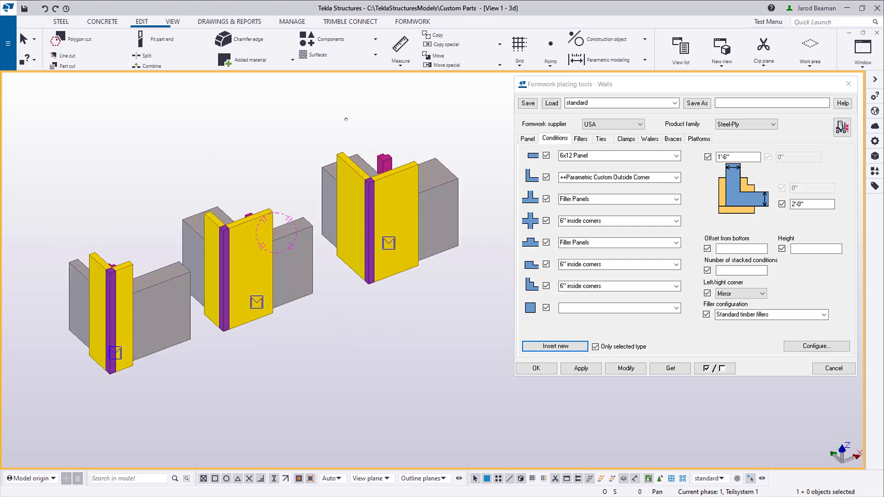
Select the three placed corner conditions and modify only their height, with all other properties excluded, to 4'-0".
left_click(127, 291)
left_click(249, 276, "shift")
left_click(391, 216, "shift")
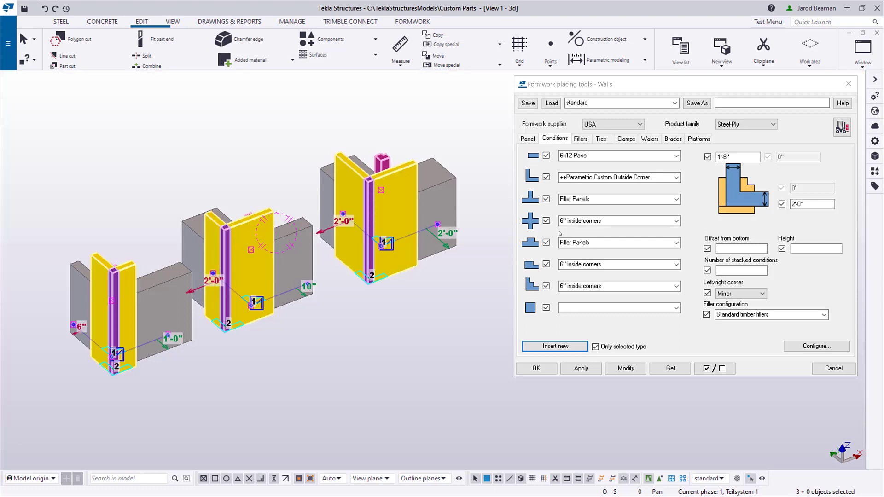
left_click(714, 368)
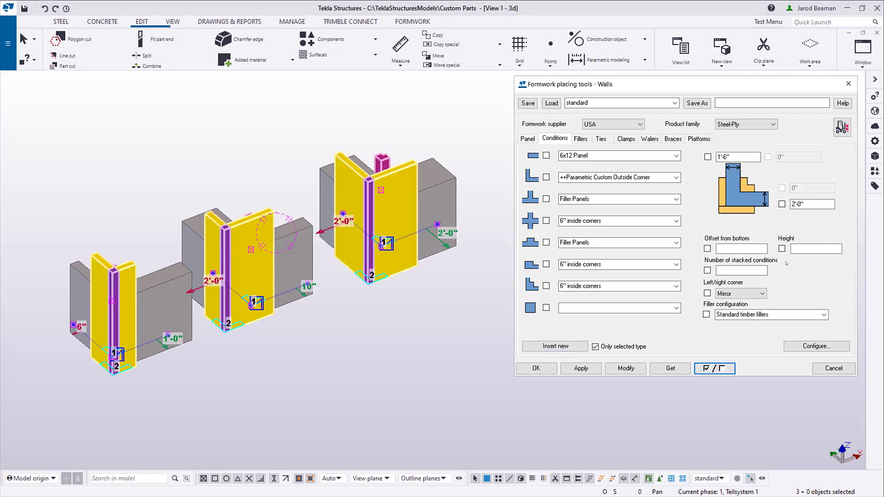
left_click(807, 249)
type("48")
left_click(782, 249)
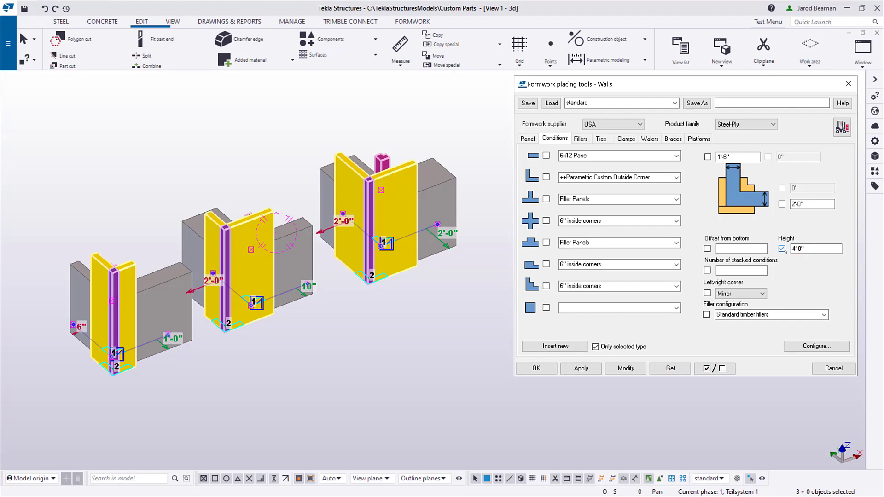
left_click(614, 370)
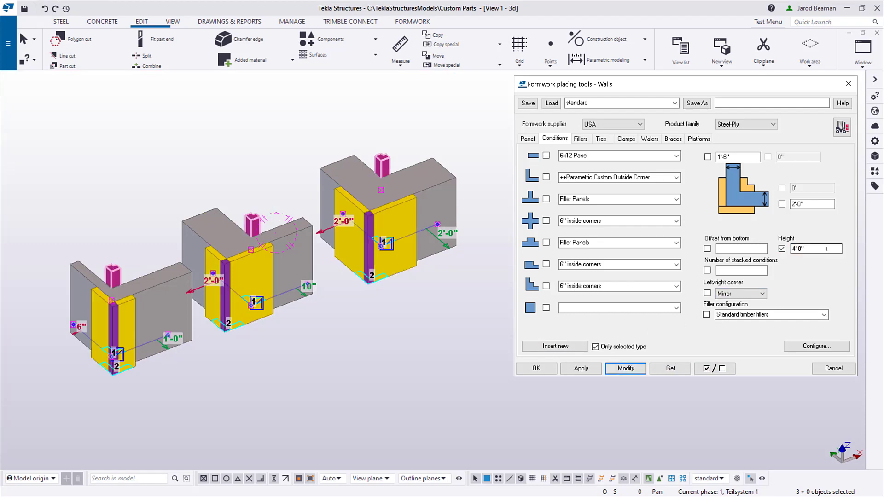
Change the height of the three selected corner conditions to 72 inches.
type("72")
left_click(619, 369)
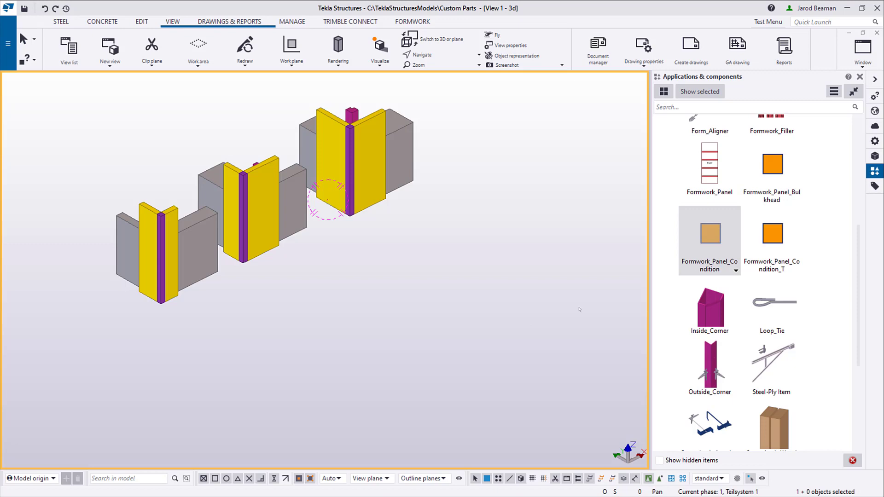
Place a Formwork_Panel_Condition in the empty space in front of the walls and open its properties.
left_click(710, 232)
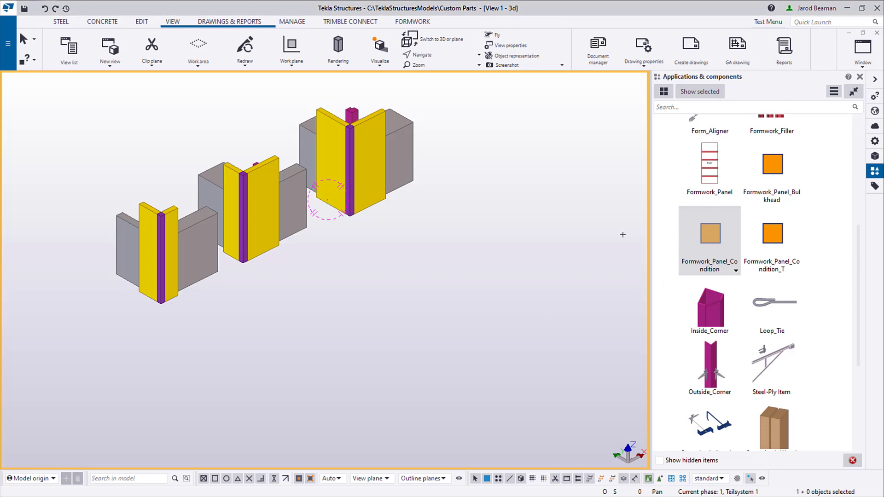
left_click(338, 280)
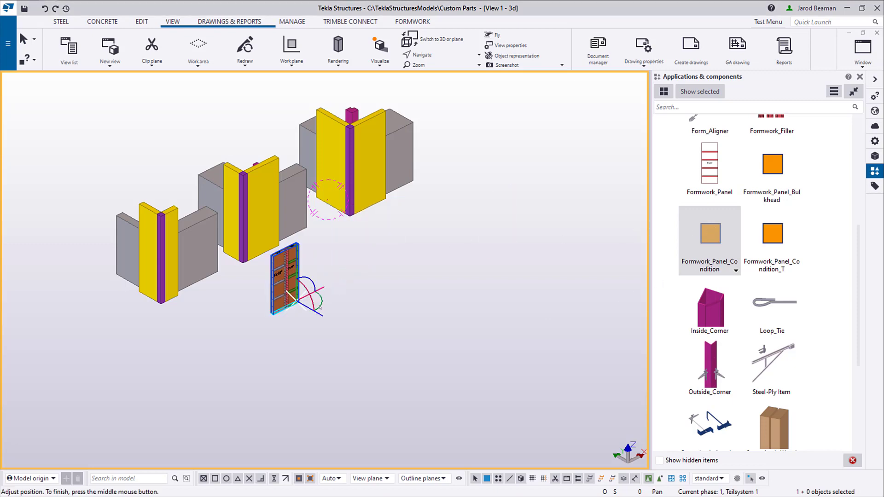
scroll(354, 266, "up", 4)
middle_click_drag(297, 261, 197, 297, "ctrl")
double_click(268, 245)
scroll(275, 242, "up", 3)
scroll(276, 239, "down", 2)
scroll(271, 252, "down", 1)
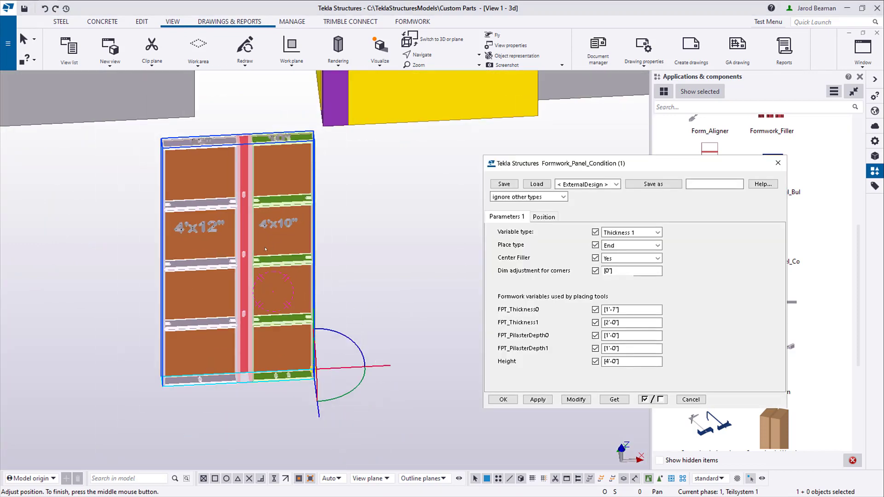
Modify the placed panel condition to use Thickness 0 as its variable type.
left_click(657, 232)
left_click(642, 242)
left_click(576, 399)
Try the Start and End place types on the panel condition, applying each one to the model.
left_click(627, 245)
left_click(626, 256)
left_click(575, 399)
left_click(627, 246)
left_click(625, 269)
left_click(575, 399)
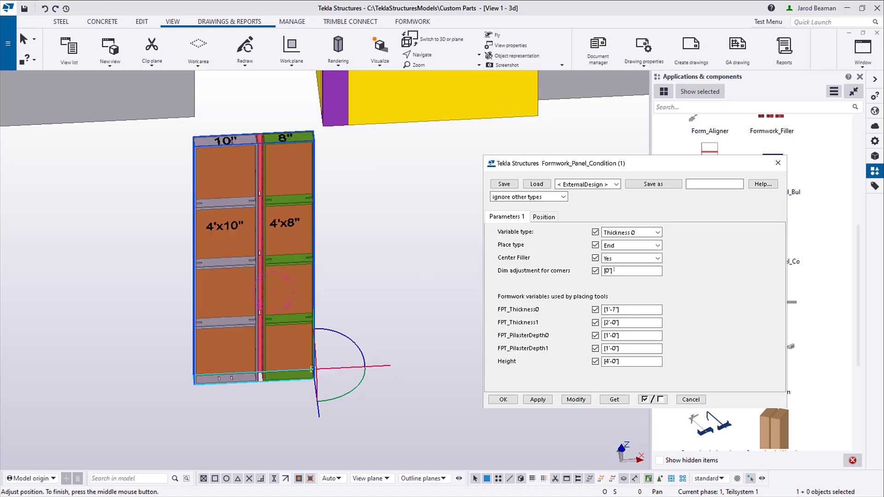
Modify the panel condition with the Start place type, and change and apply its center filler option.
left_click(627, 245)
left_click(625, 256)
left_click(575, 399)
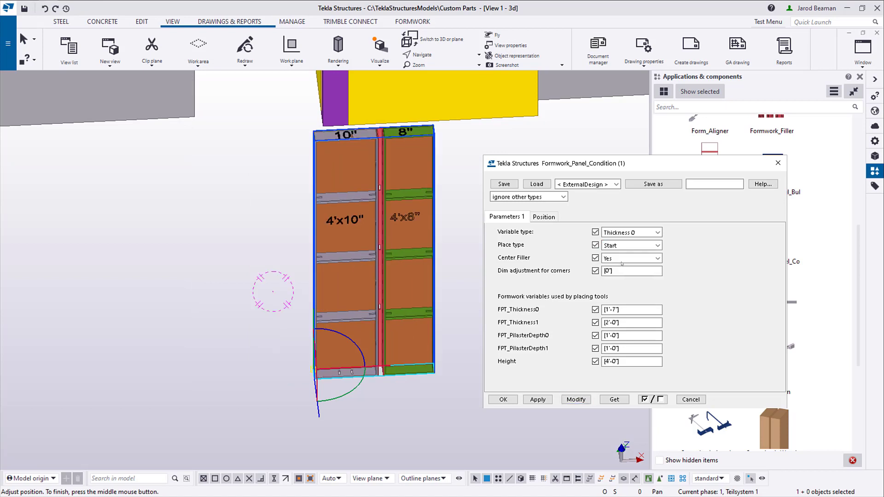
left_click(627, 258)
left_click(626, 275)
left_click(576, 399)
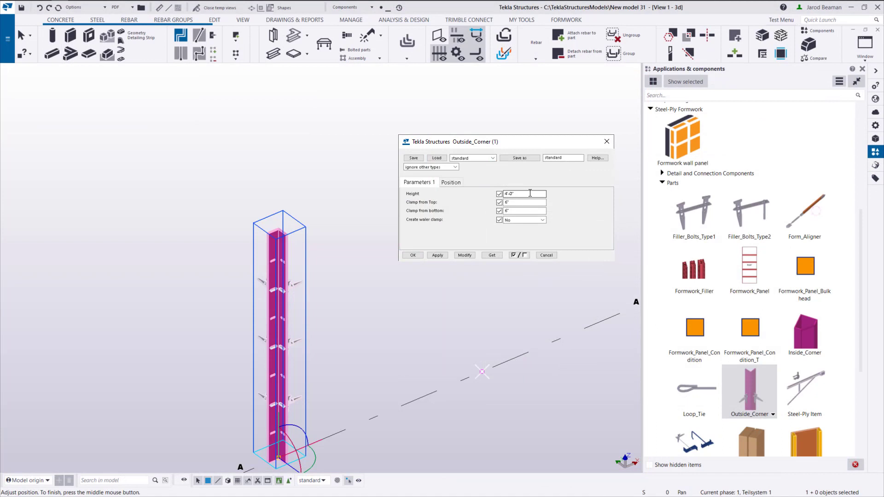
Modify the Outside_Corner component's height to 3'-0" and close its properties.
type("3'-0\"")
left_click(466, 256)
left_click(348, 178)
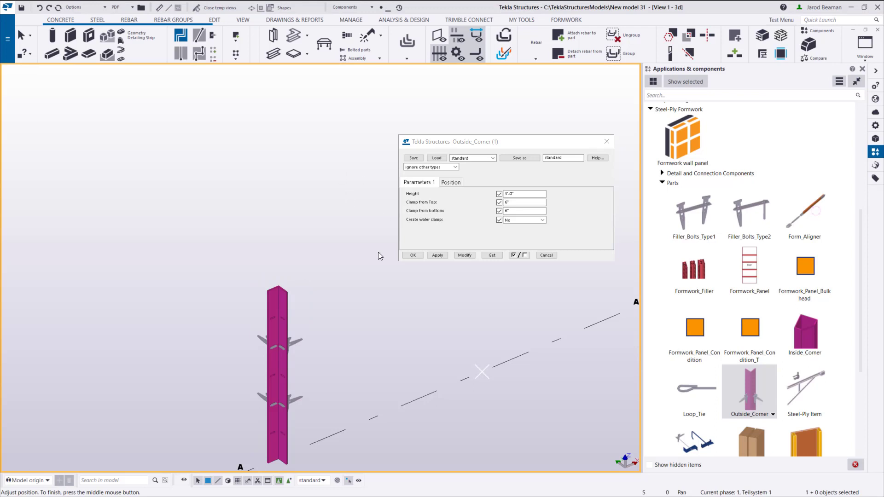
left_click(546, 255)
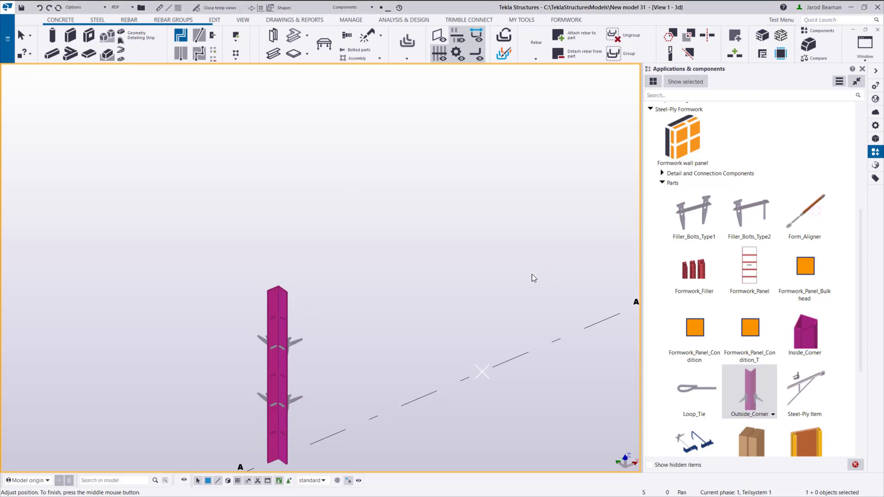
Inspect the item properties of the outside corner and one of its wedge bolts.
left_click(281, 321)
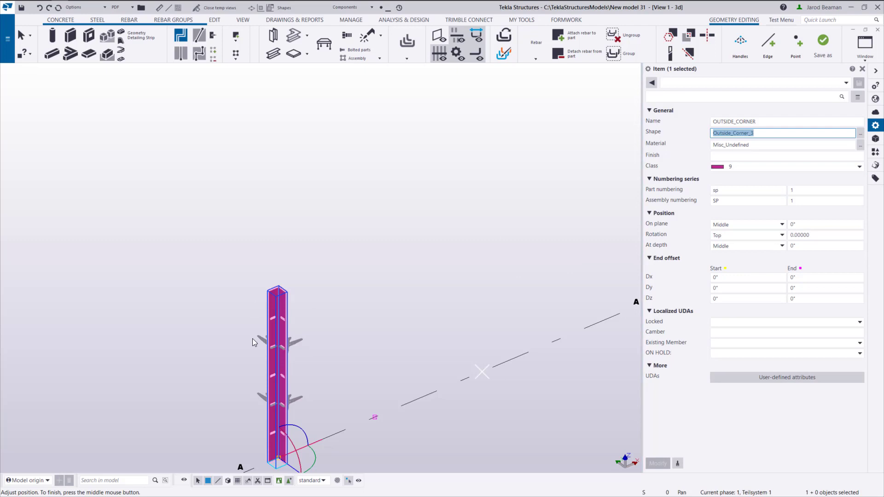
scroll(303, 360, "up", 4)
left_click(306, 316)
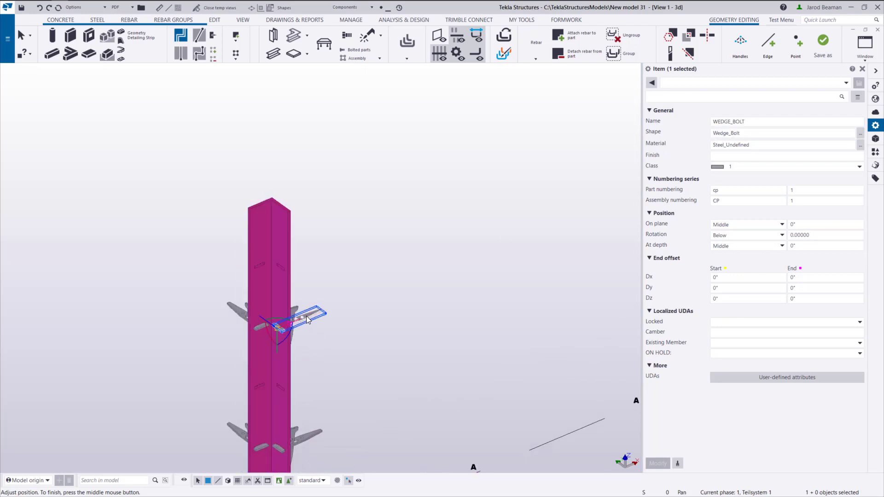
left_click(451, 263)
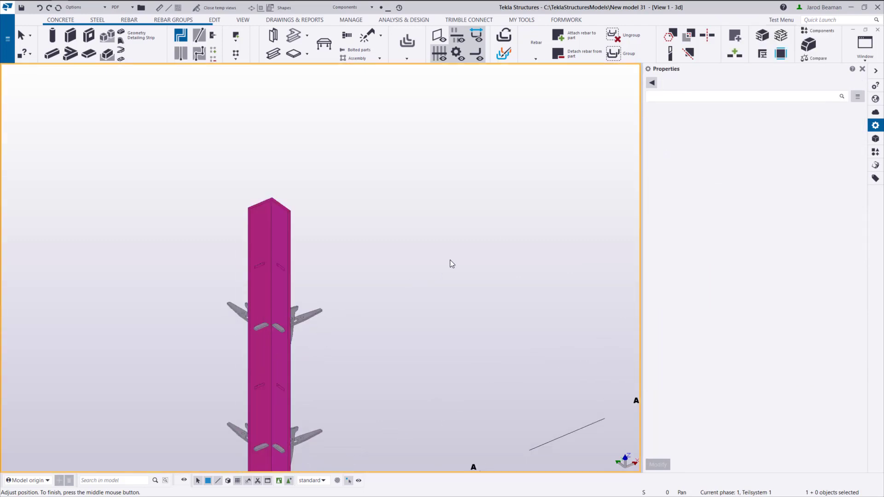